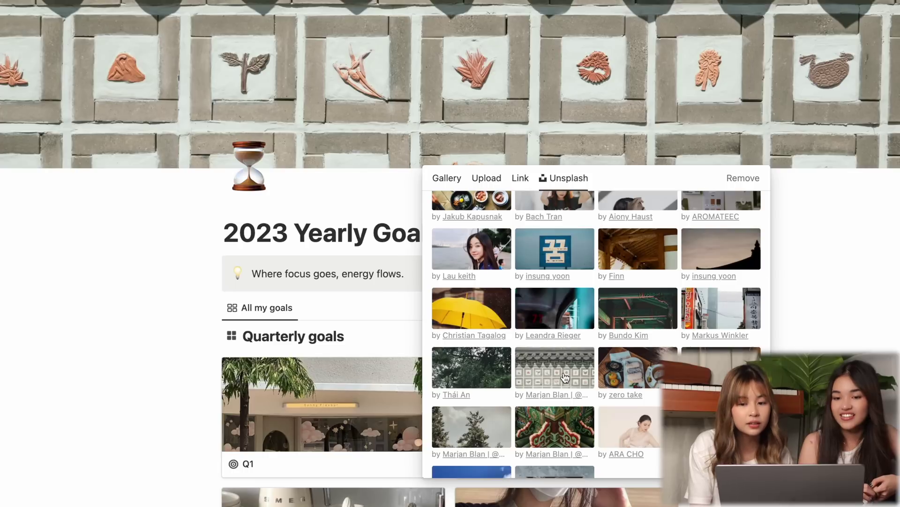
Set the page cover to the Unsplash photo of the brick wall with clay relief tiles.
scroll(563, 328, "up", 3)
left_click(472, 268)
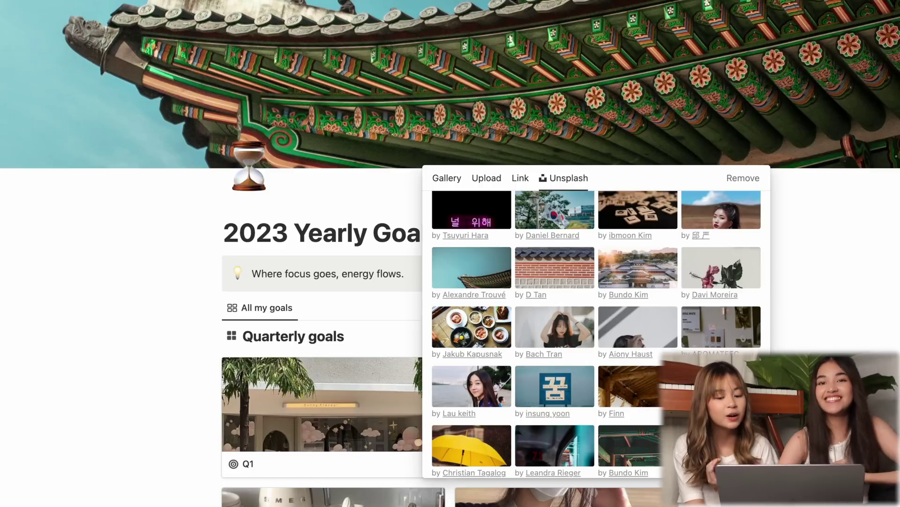
scroll(595, 333, "down", 2)
scroll(596, 333, "down", 2)
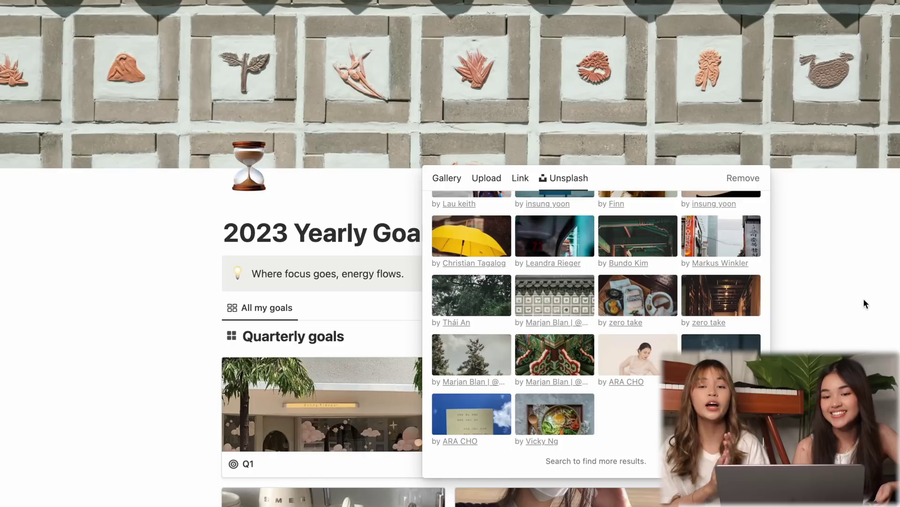
left_click(882, 302)
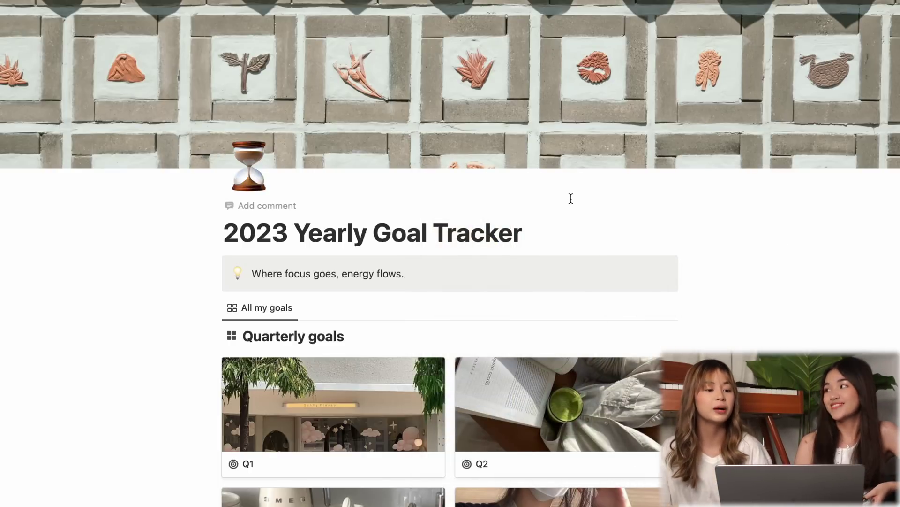
Switch to Pinterest and look through the 2023 mantra pins, opening the one reading "Where focus goes, energy flows.".
scroll(571, 198, "down", 1)
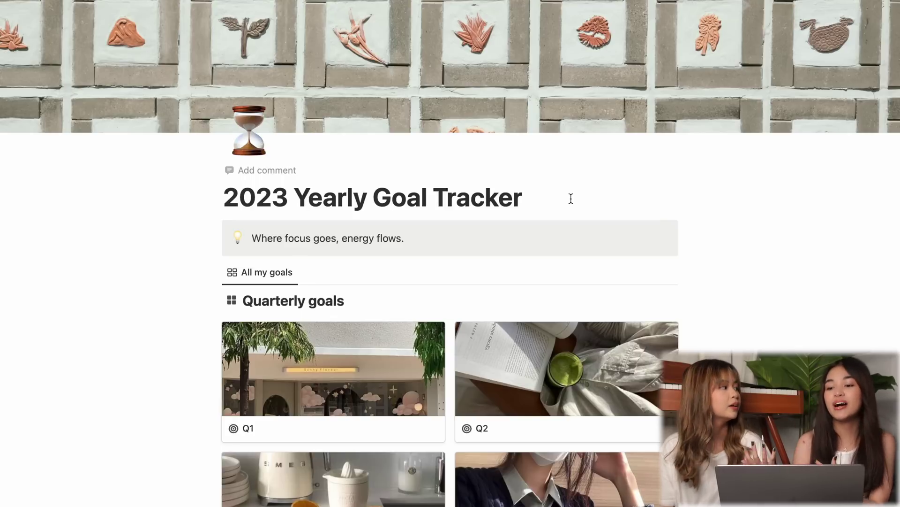
scroll(570, 199, "left", 1)
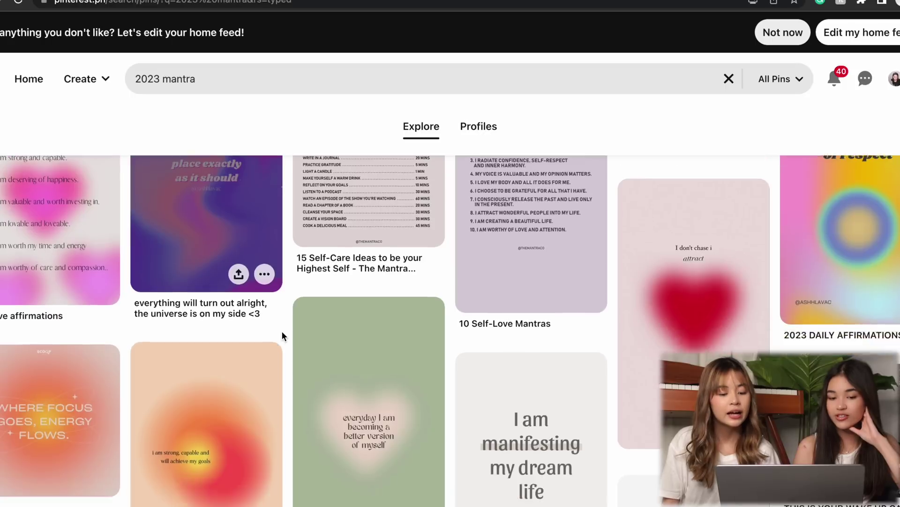
scroll(131, 352, "down", 2)
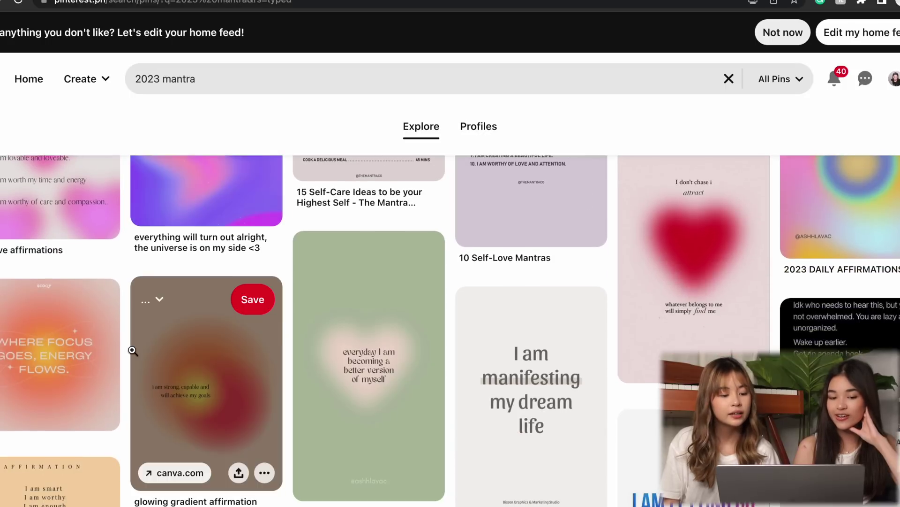
left_click(61, 361)
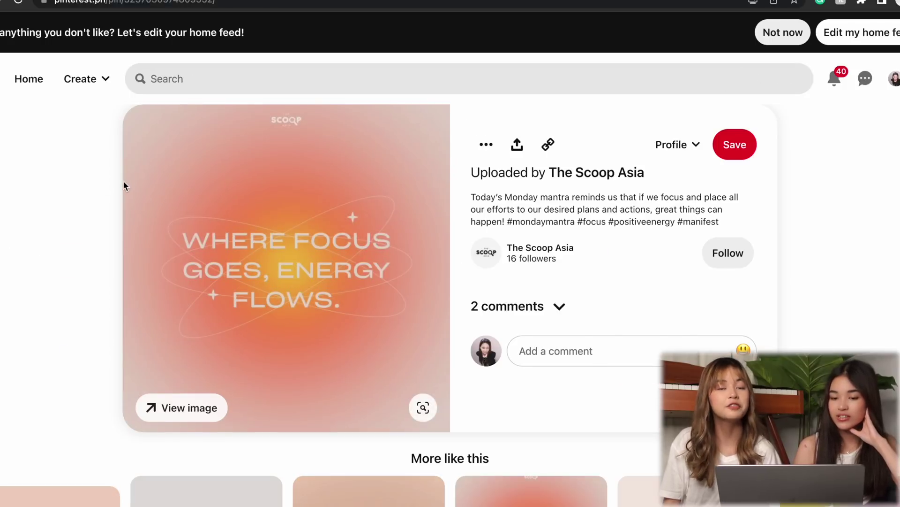
scroll(124, 185, "down", 2)
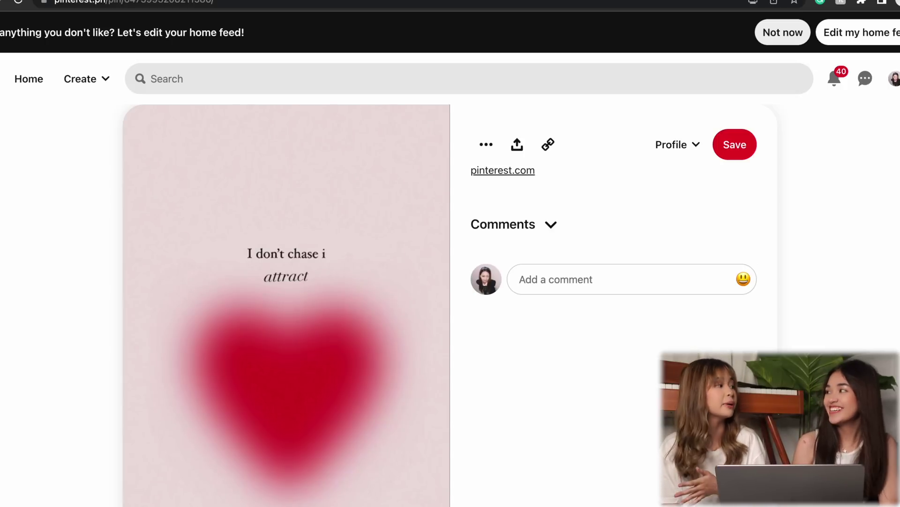
Switch to Notion and replace the mantra in the callout with "I don't chase, I attract.".
left_click_drag(406, 238, 255, 241)
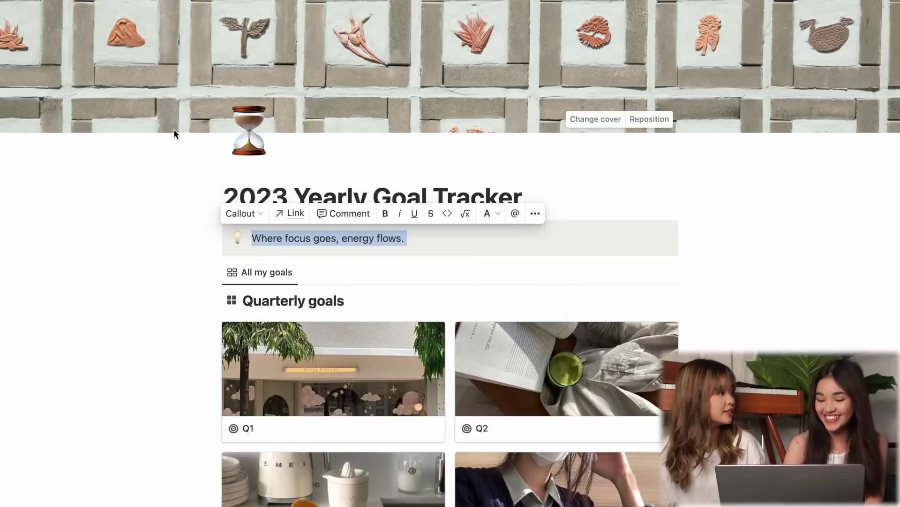
type("I do")
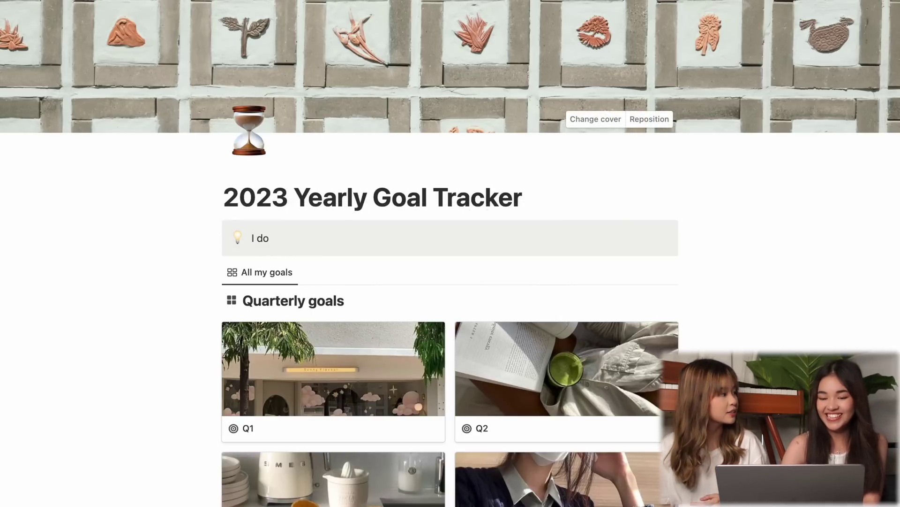
type("n't chase, I attract.")
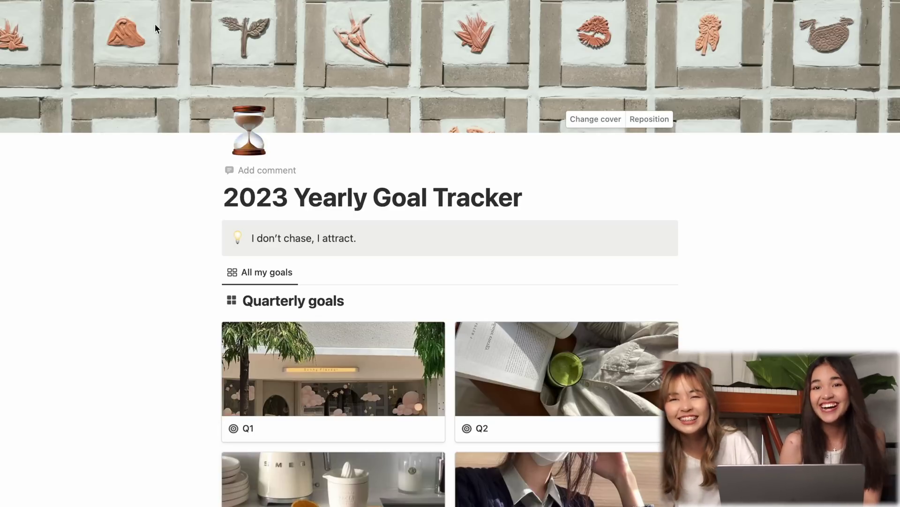
Restore the callout's mantra to "Where focus goes, energy flows.".
left_click_drag(371, 232, 302, 238)
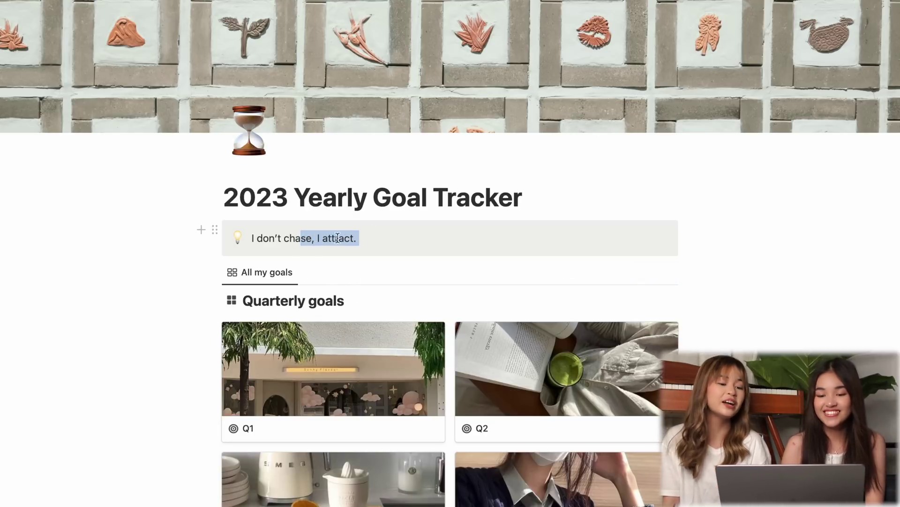
left_click(383, 241)
key("BackSpace")
key("BackSpace")
key("BackSpace")
key("BackSpace")
key("BackSpace")
key("BackSpace")
key("BackSpace")
key("BackSpace")
key("BackSpace")
key("BackSpace")
key("BackSpace")
key("BackSpace")
key("BackSpace")
key("BackSpace")
key("BackSpace")
key("BackSpace")
key("BackSpace")
type("are")
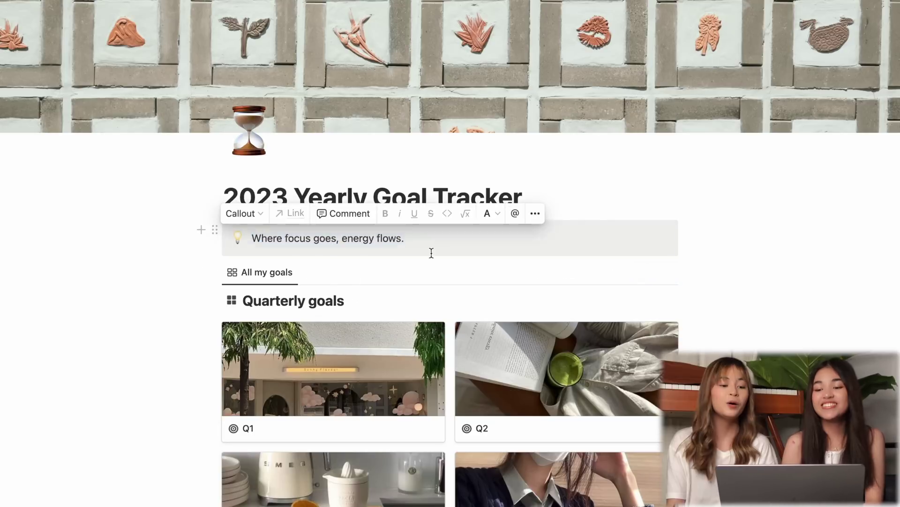
left_click(765, 249)
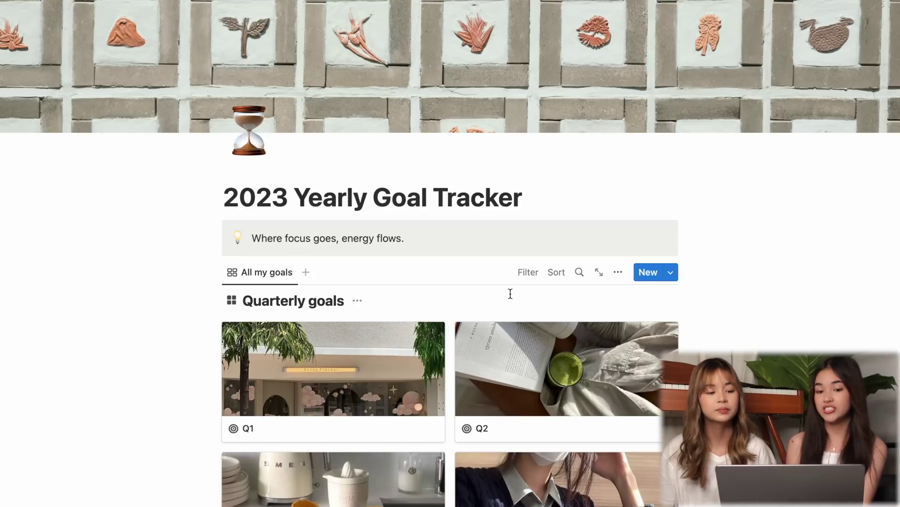
Open the Q1 card from the quarterly goals gallery to view its monthly goals.
scroll(511, 294, "down", 3)
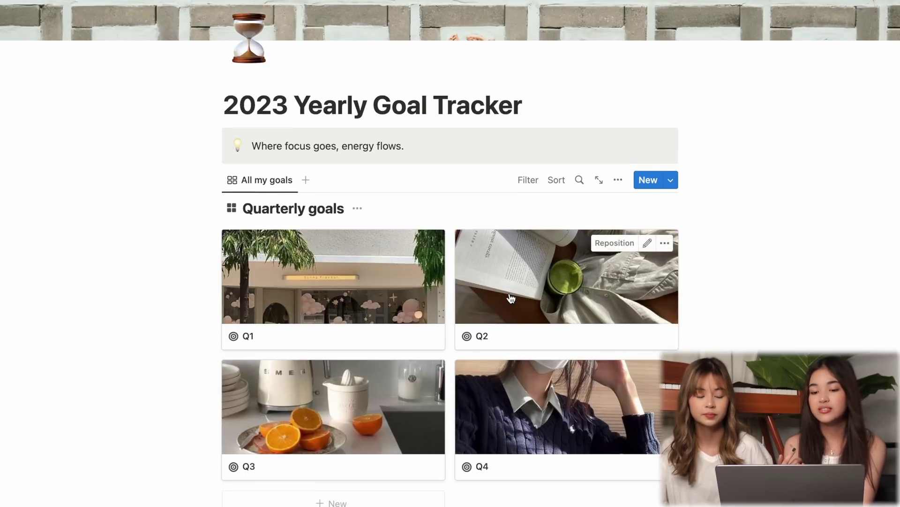
left_click(340, 287)
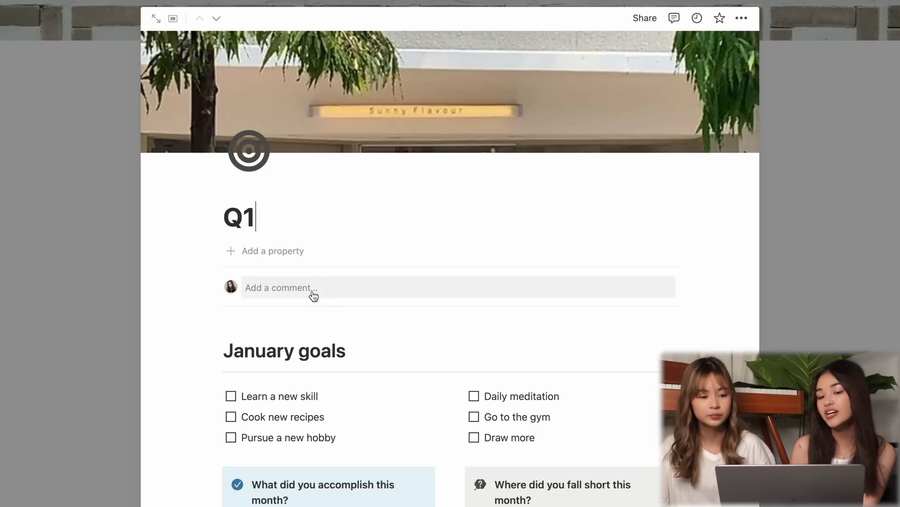
scroll(314, 294, "down", 10)
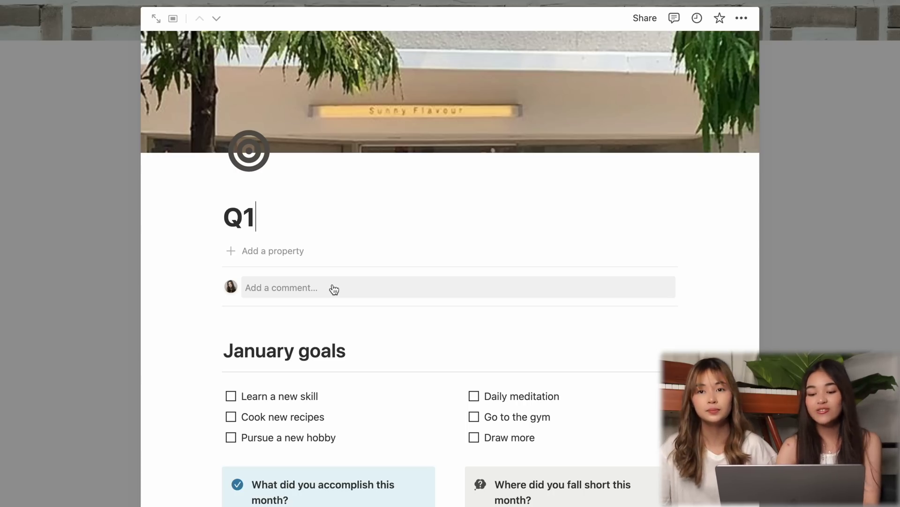
Try retitling the Q1 page as "january goals".
key("BackSpace")
key("BackSpace")
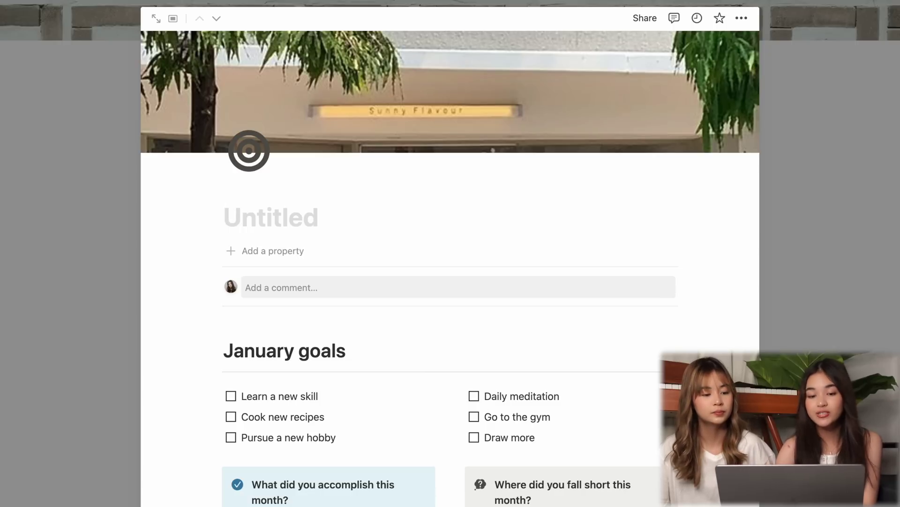
type("january goa")
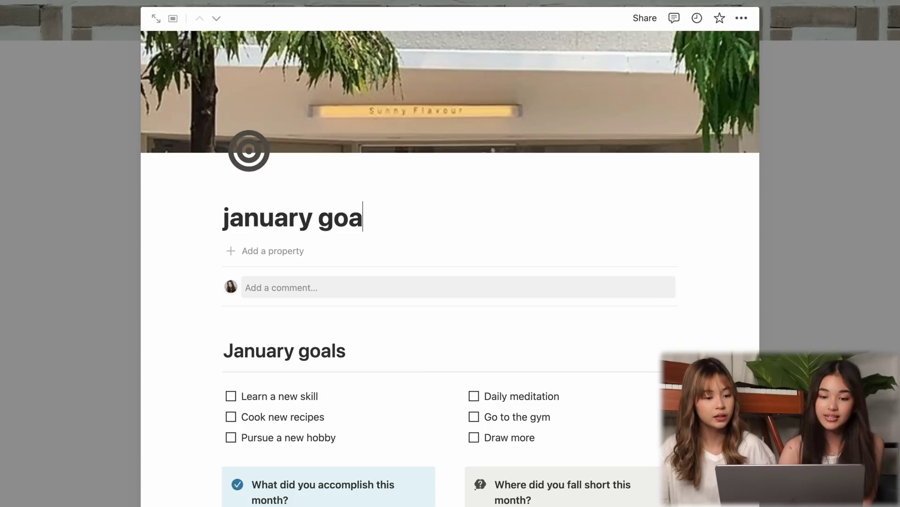
type("ls")
key("BackSpace")
key("BackSpace")
key("BackSpace")
key("BackSpace")
key("BackSpace")
key("BackSpace")
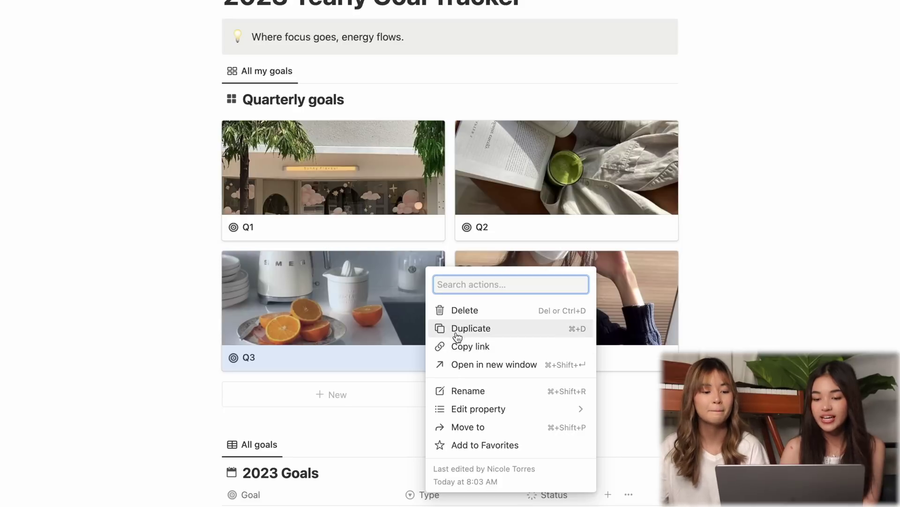
Duplicate the Q3 card in the quarterly goals gallery, then open and close the copy.
left_click(454, 330)
left_click(567, 294)
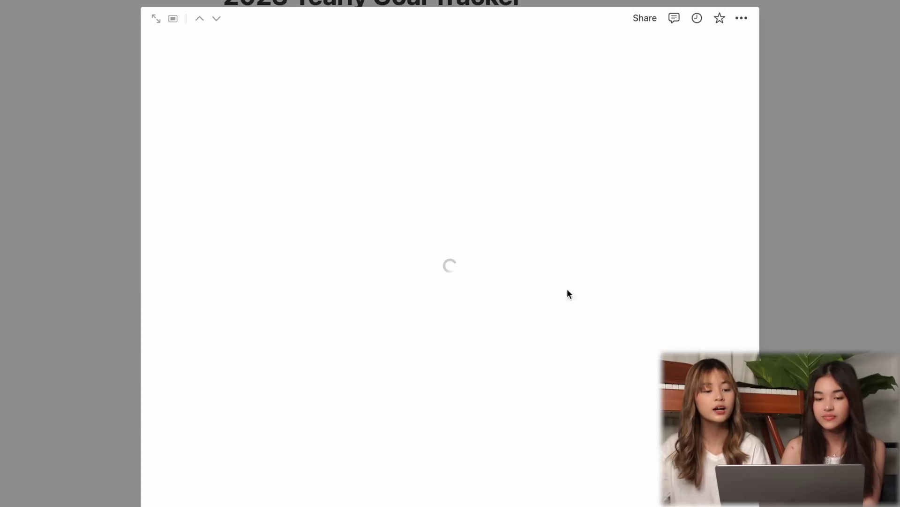
left_click(848, 238)
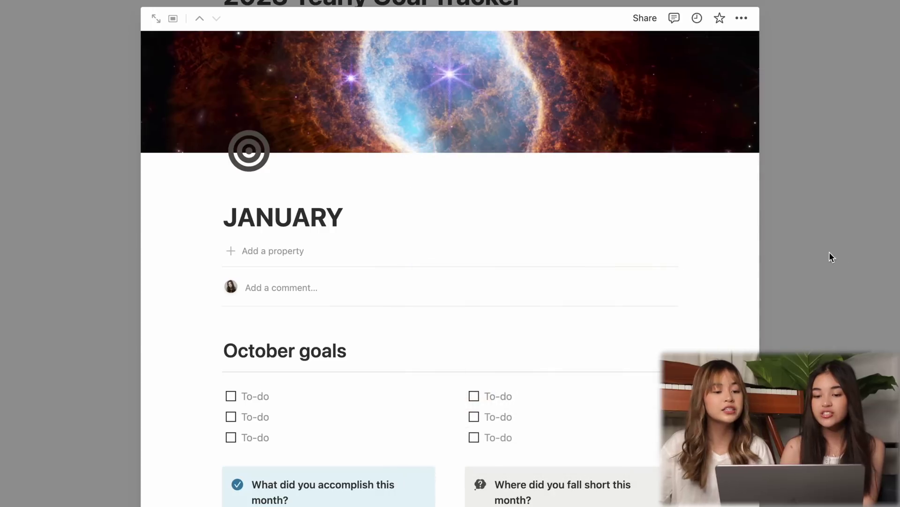
Close the JANUARY page and delete its card from the quarterly goals gallery.
left_click(874, 252)
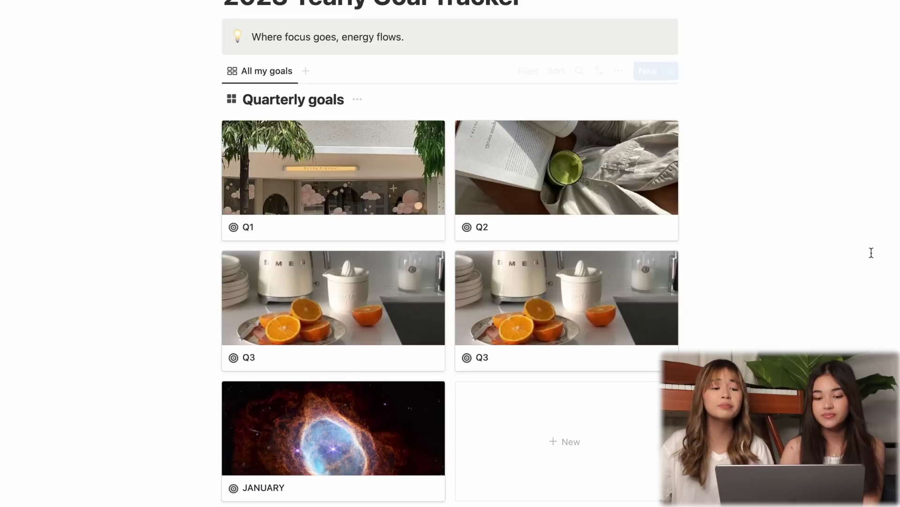
left_click(431, 390)
left_click(494, 216)
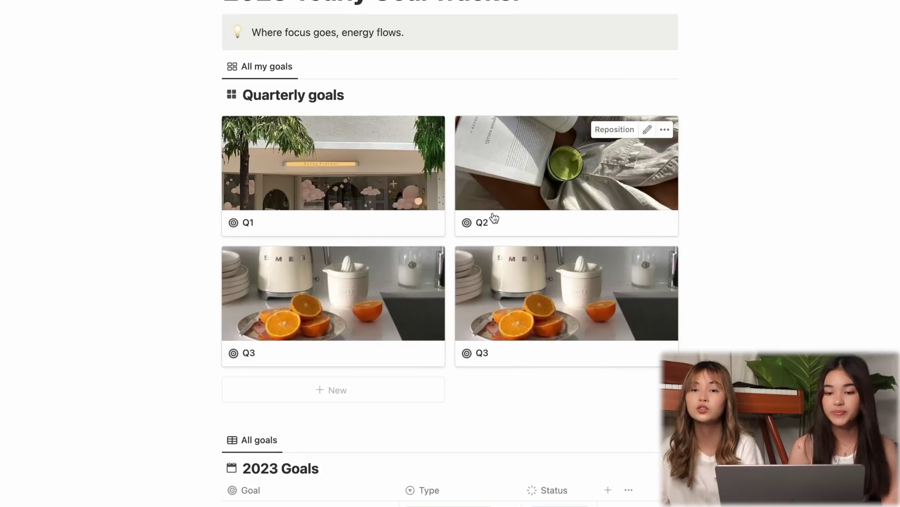
Open the Q1 page and examine its January goals and reflection lists.
left_click(358, 176)
scroll(384, 238, "down", 2)
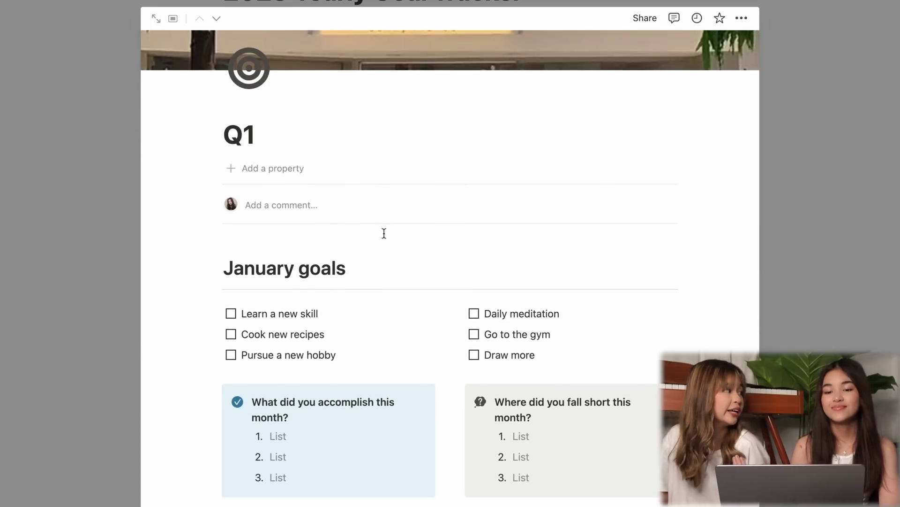
left_click(860, 193)
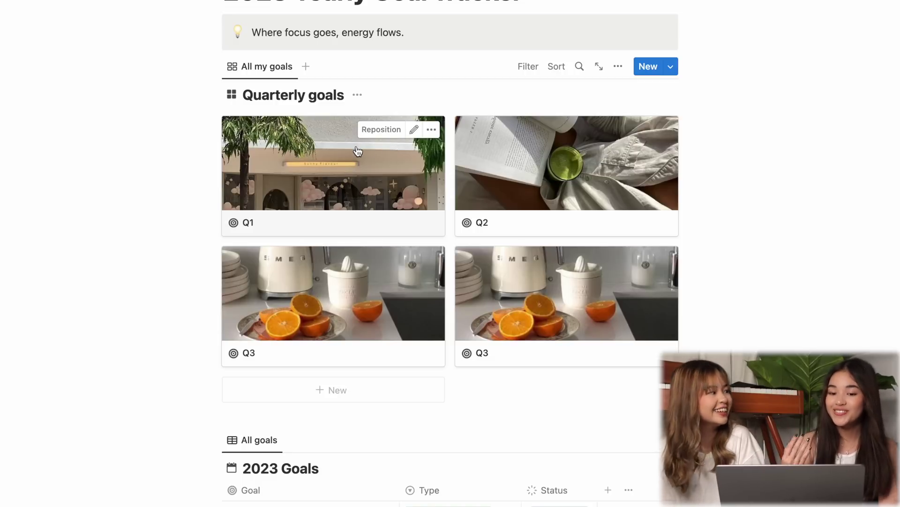
In the Q1 page's January goals, add an empty to-do below "Draw more" and a "Change hair color" to-do below "Pursue a new hobby".
left_click(330, 185)
scroll(340, 361, "down", 1)
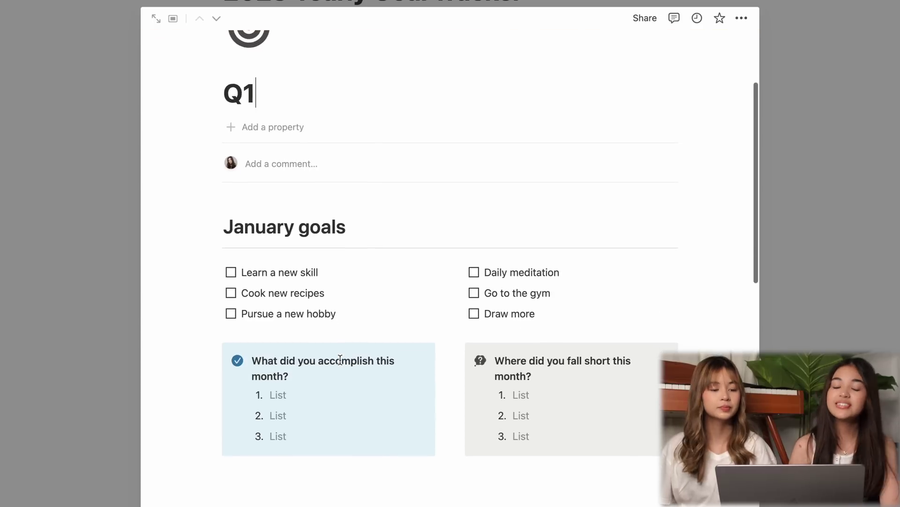
scroll(340, 360, "down", 2)
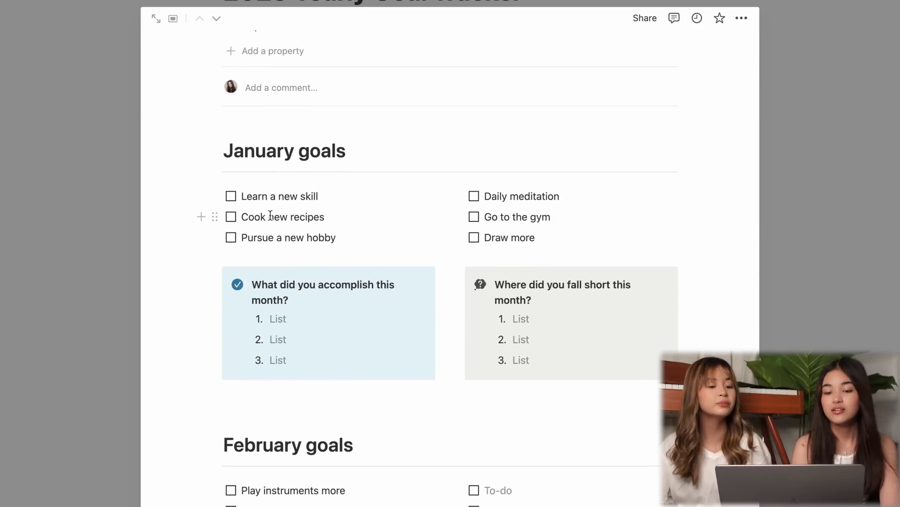
left_click(555, 240)
key("Return")
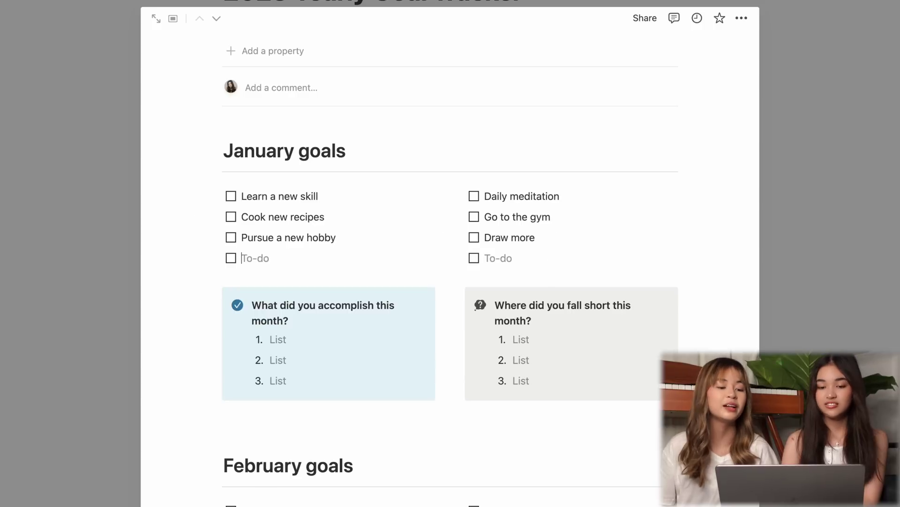
type("Change hair color")
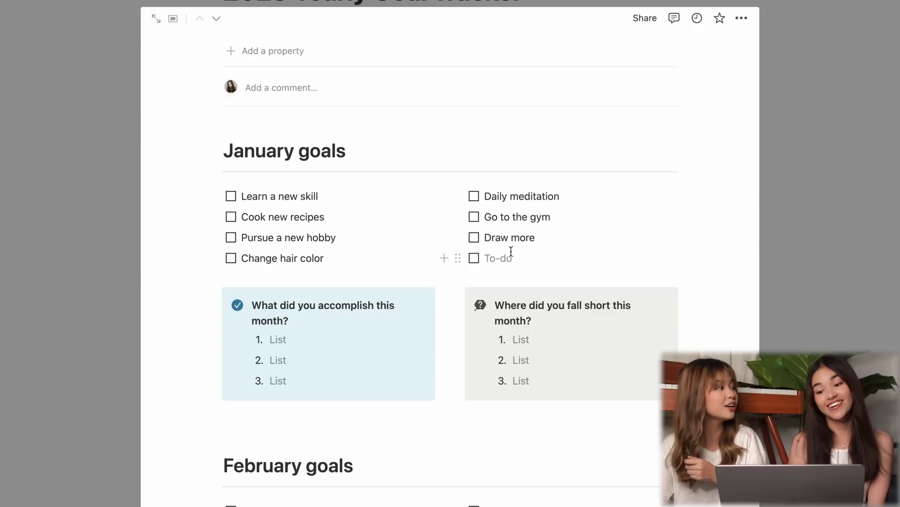
Try moving the "Change hair color" to-do into January's "What did you accomplish this month?" callout.
scroll(328, 313, "down", 2)
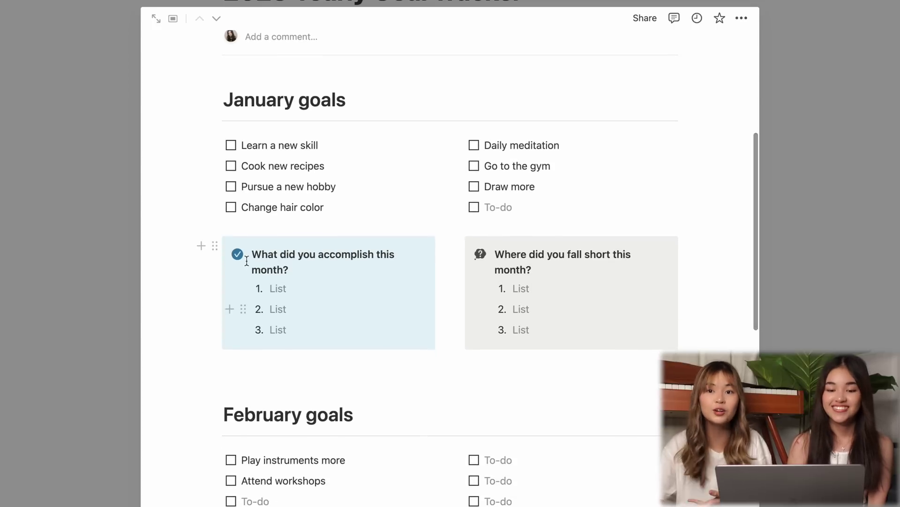
left_click_drag(215, 207, 281, 289)
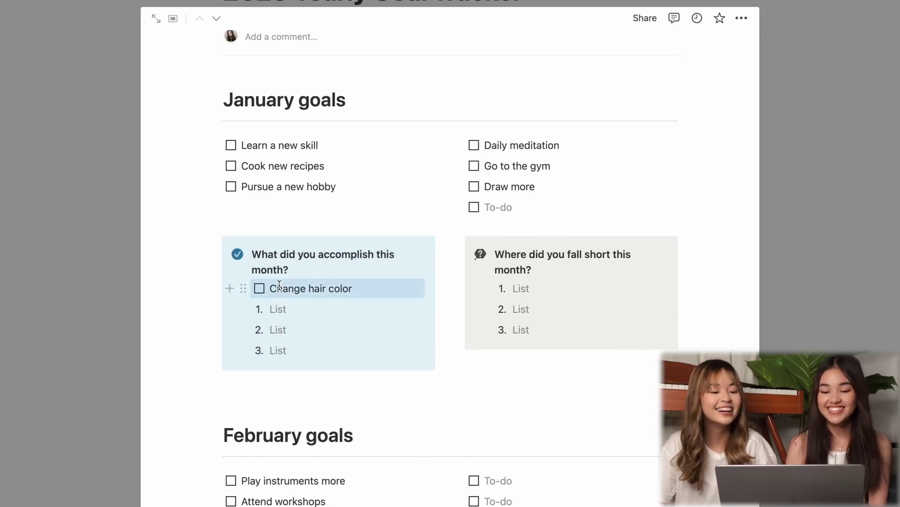
key("ctrl+z")
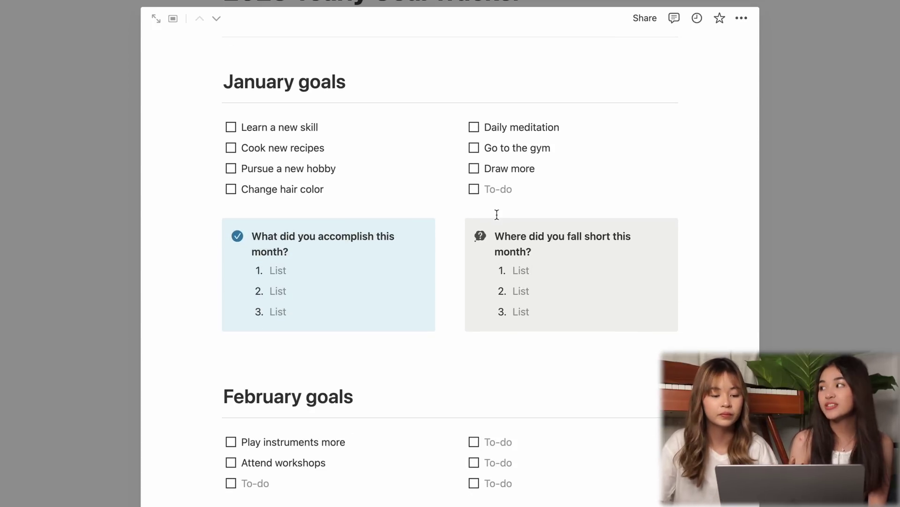
Look through the February and March goals sections of the Q1 page.
scroll(496, 214, "down", 2)
scroll(497, 214, "down", 1)
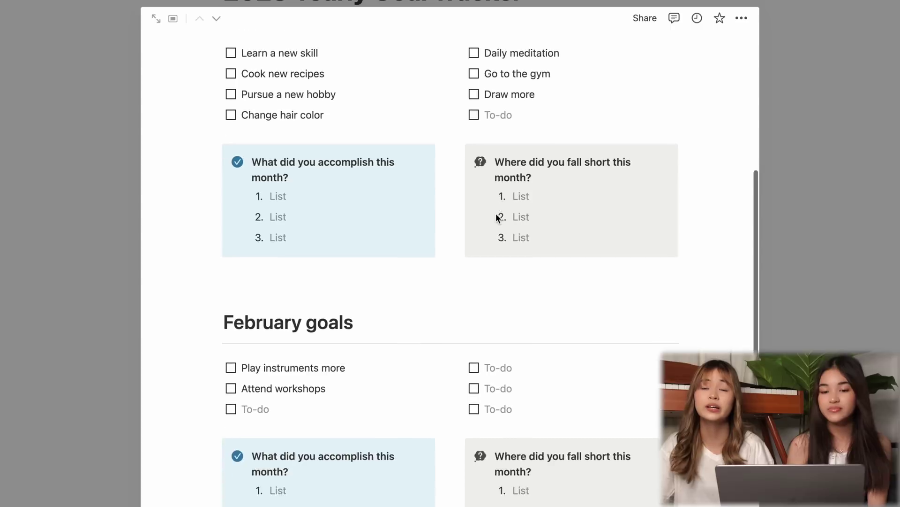
scroll(496, 216, "down", 15)
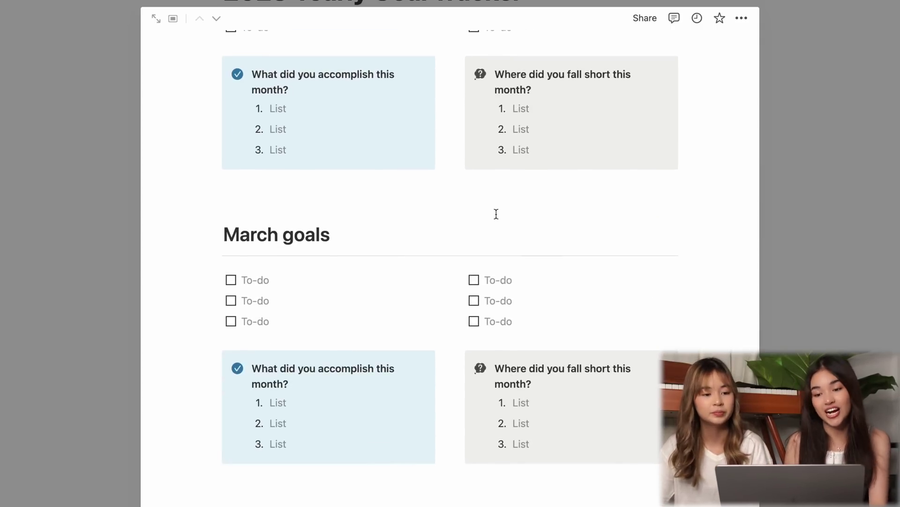
Close the Q1 page and examine the goals, types and statuses in the 2023 Goals table.
key("Escape")
scroll(367, 487, "down", 4)
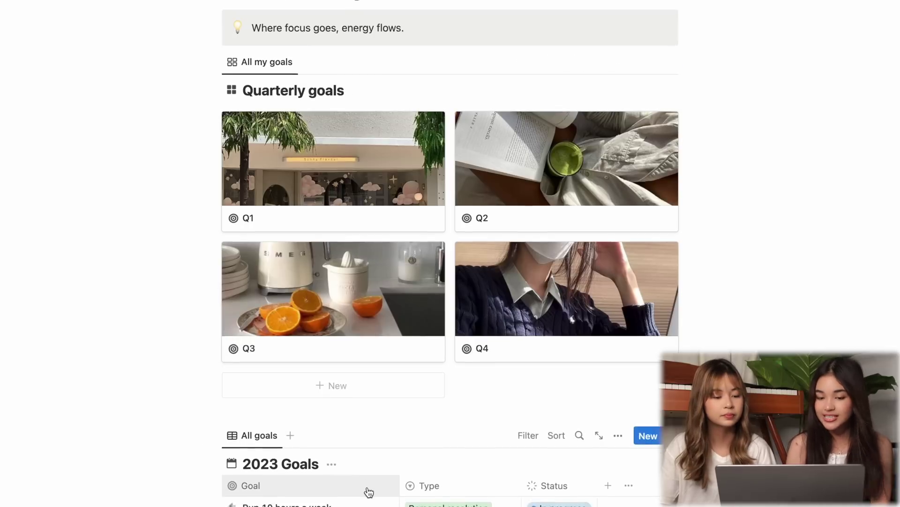
scroll(367, 486, "down", 3)
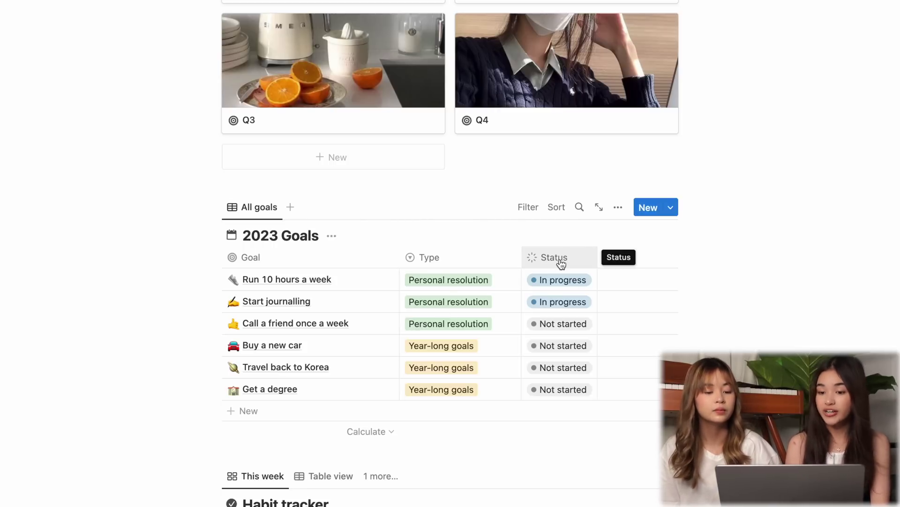
scroll(460, 211, "down", 3)
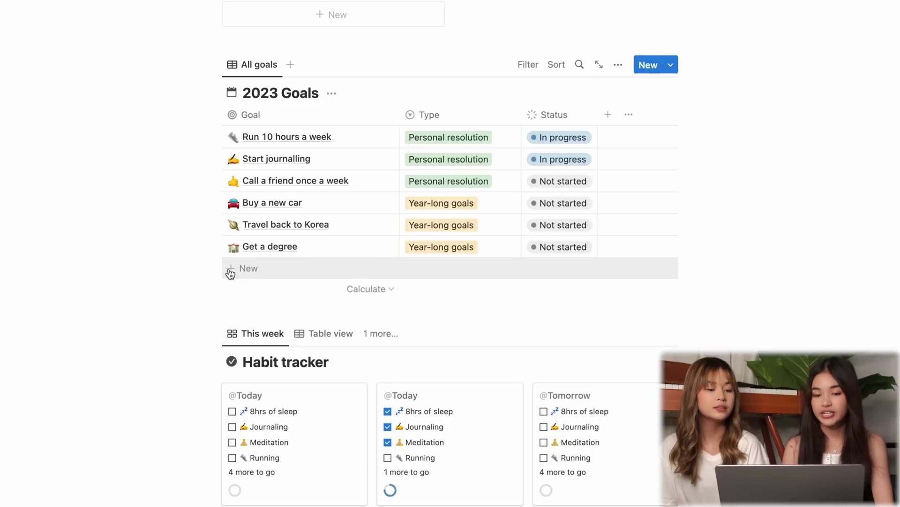
Add a new "Sleep early" goal at the end of the 2023 Goals table.
left_click(230, 268)
left_click(381, 268)
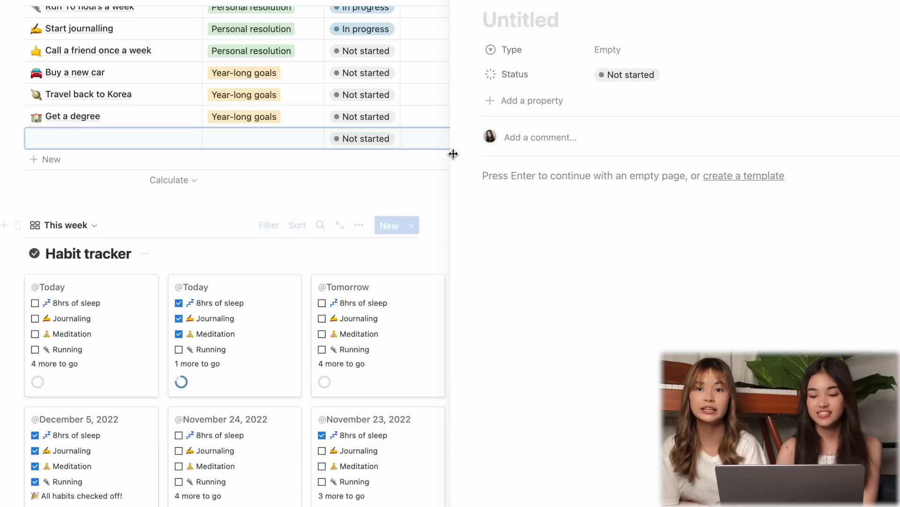
type("Sleep ear")
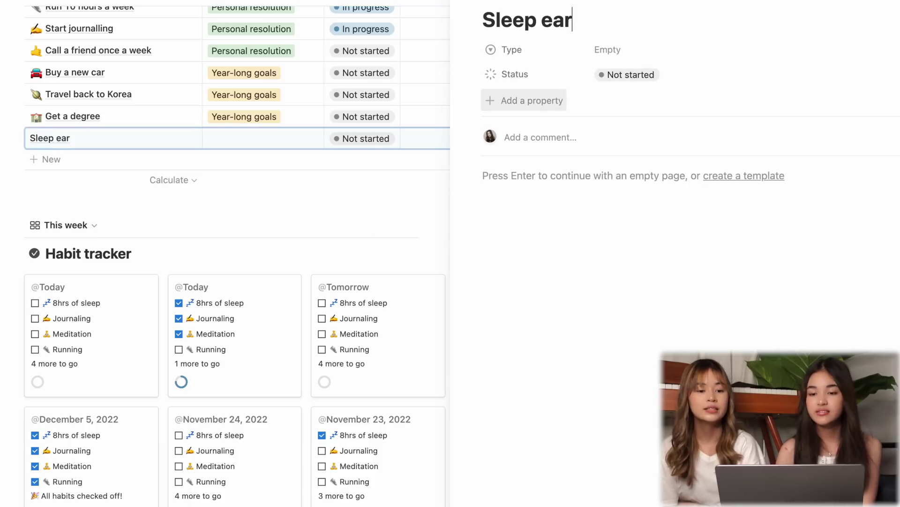
type("ly")
key("Escape")
Set the "Sleep early" goal's type to Personal resolution and view its available status options.
left_click(440, 278)
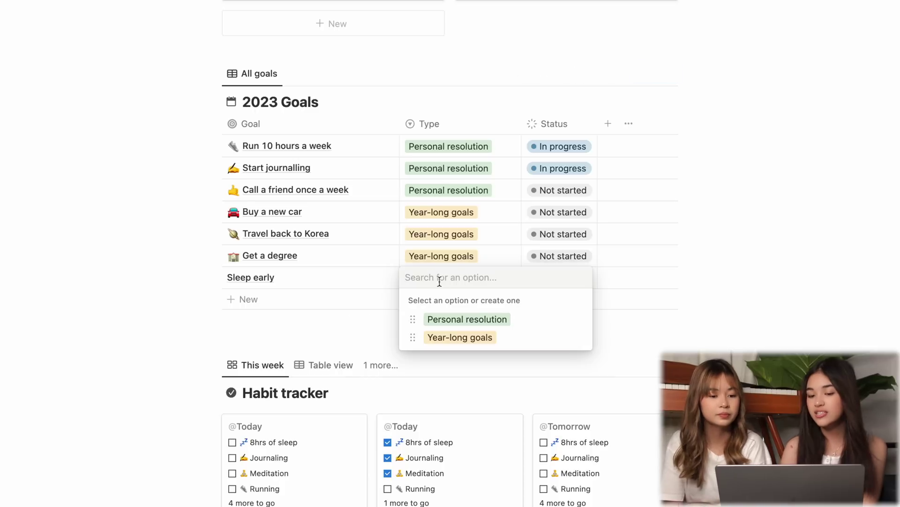
left_click(499, 321)
left_click(495, 319)
left_click(564, 285)
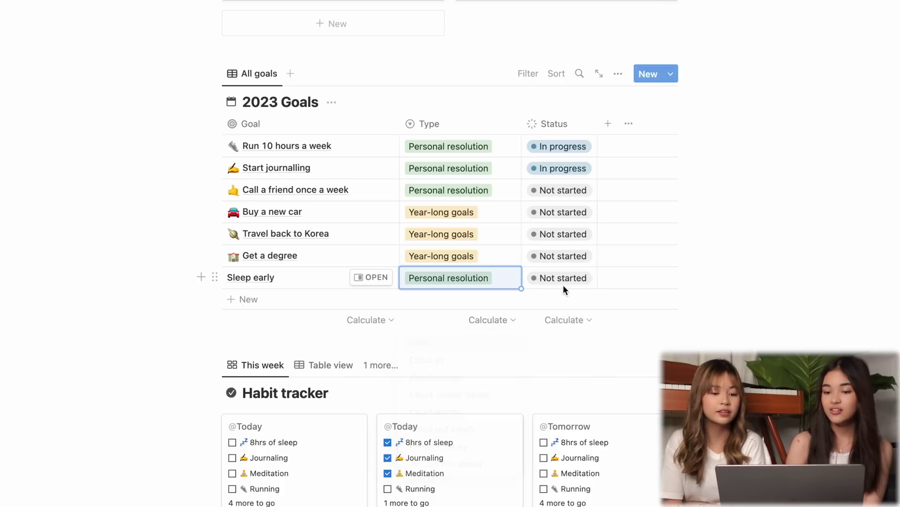
left_click(564, 285)
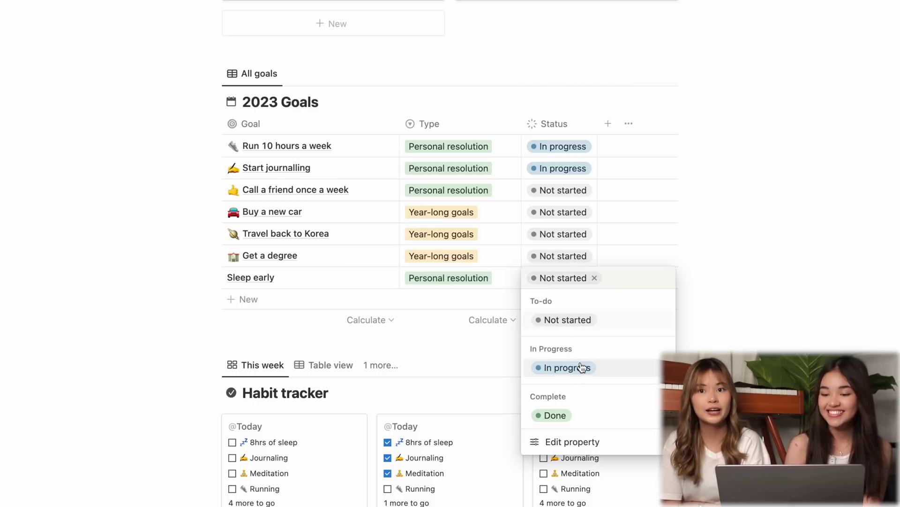
left_click(798, 301)
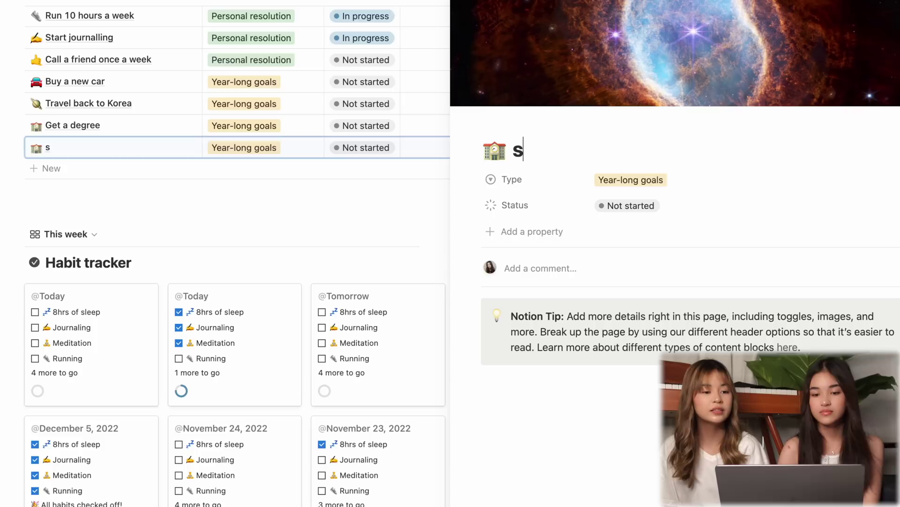
Add "Get more work" and "Start a business" as year-long goals below "Get a degree" in the 2023 Goals table.
scroll(124, 297, "up", 4)
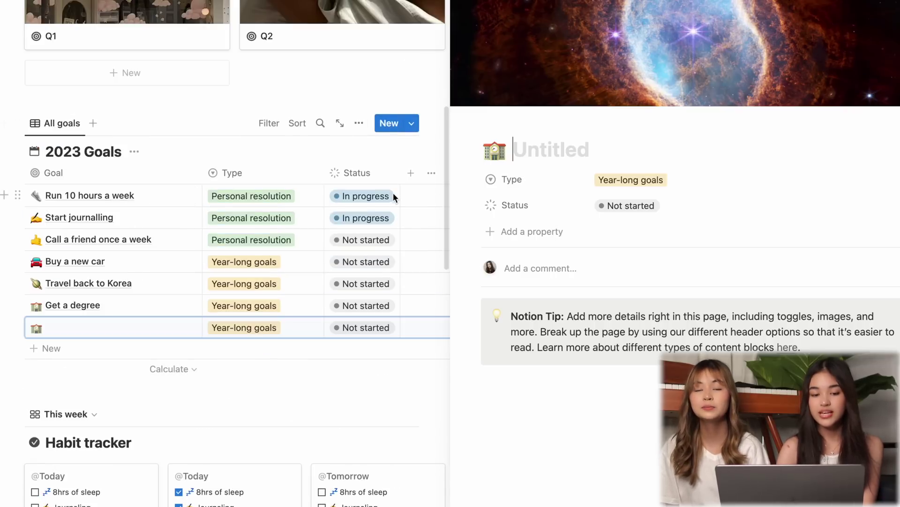
type("Save more")
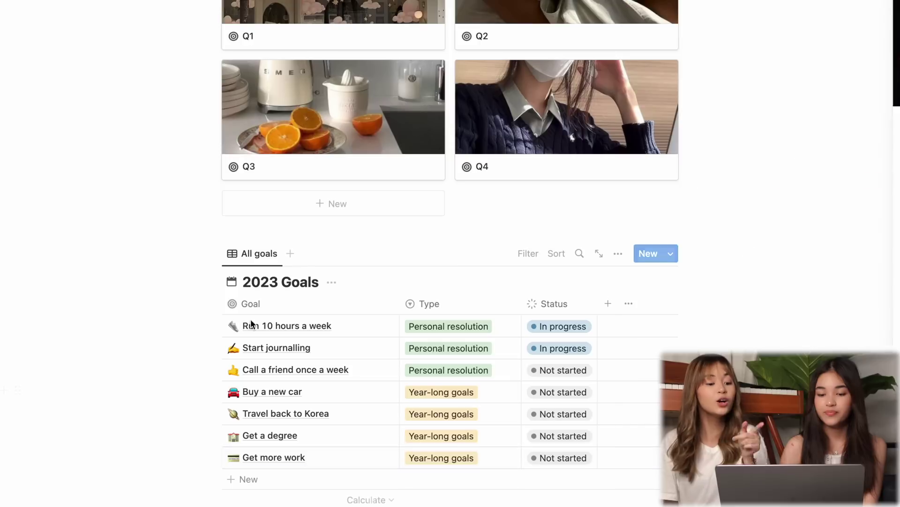
scroll(432, 378, "down", 3)
left_click(328, 413)
type("Start a business")
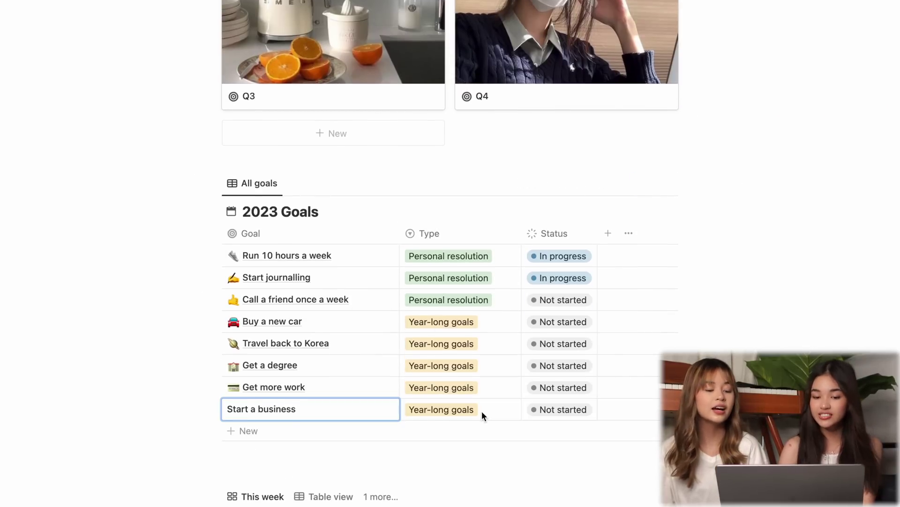
key("Escape")
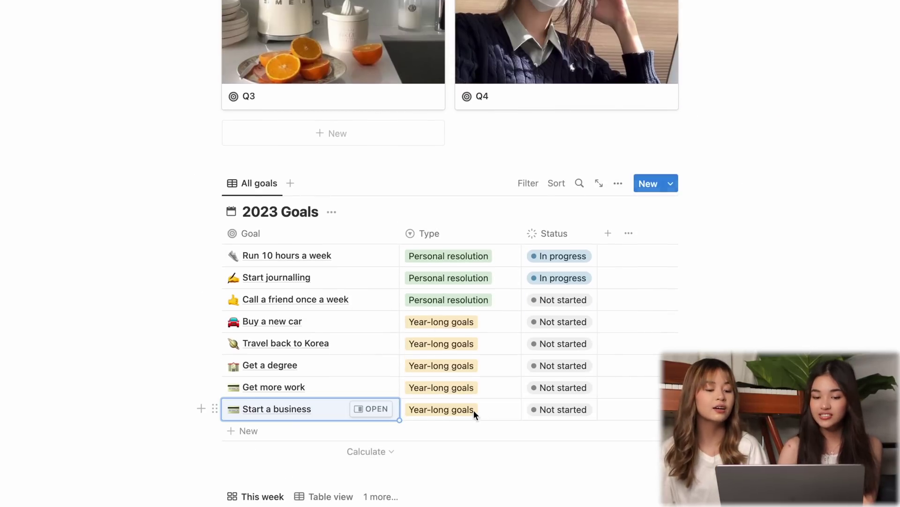
Open the "Start a business" goal and change its icon to the grey folder-like emoji found with a "business" search.
left_click(266, 411)
key("Escape")
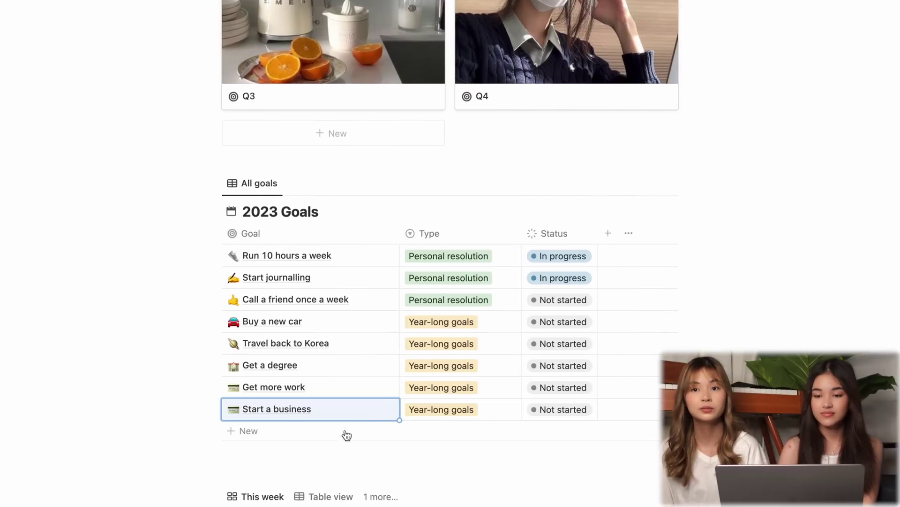
left_click(381, 409)
left_click(495, 149)
type("business")
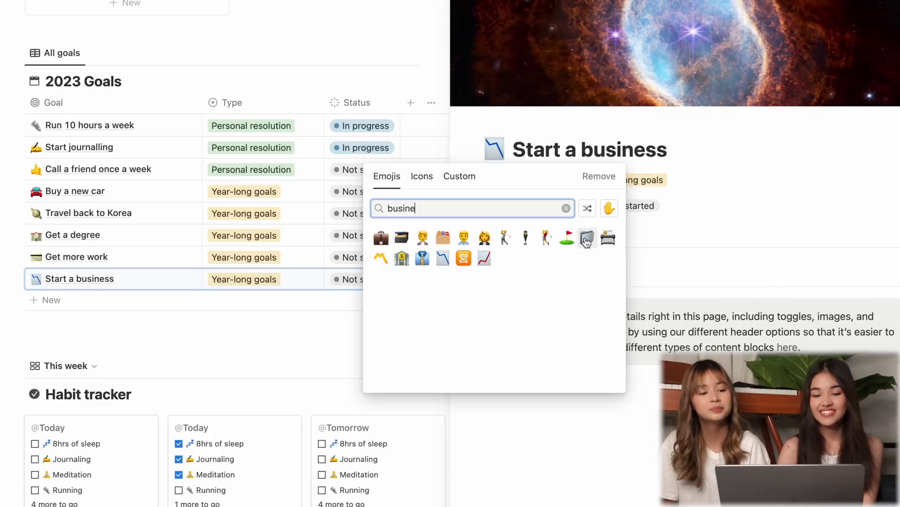
left_click(441, 257)
key("Escape")
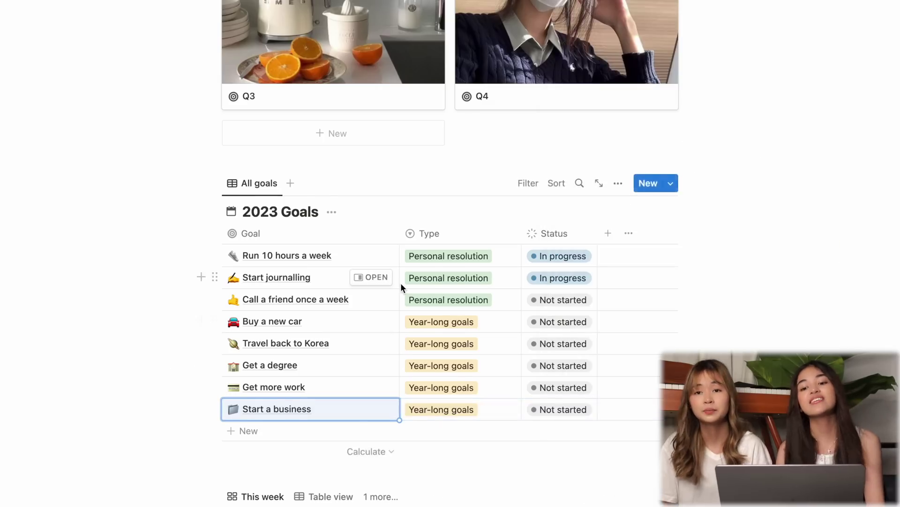
Look through the 2023 Goals table and the daily cards of the Habit tracker.
scroll(402, 287, "down", 6)
scroll(402, 233, "up", 2)
scroll(505, 153, "up", 1)
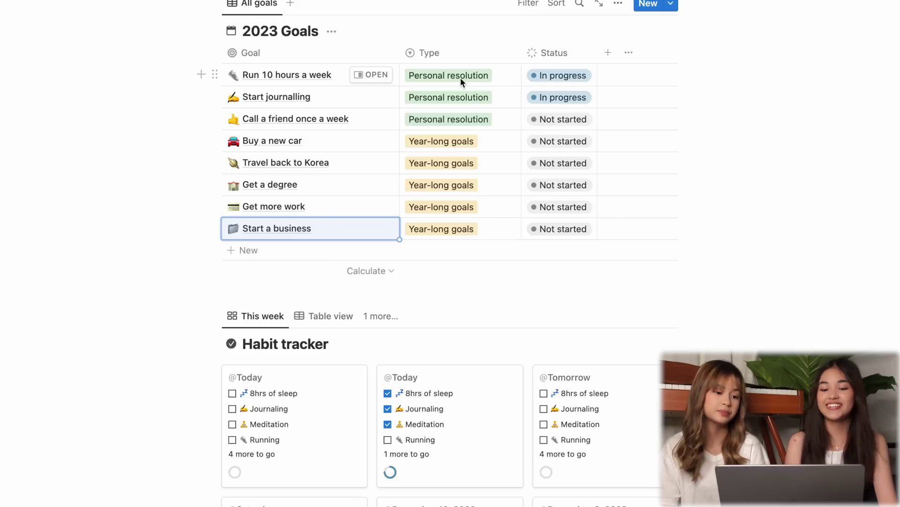
scroll(460, 192, "down", 2)
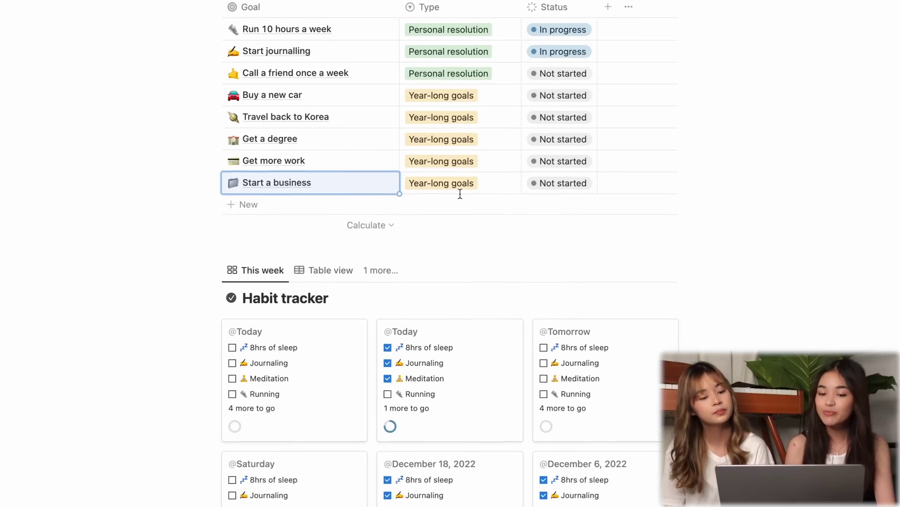
scroll(460, 194, "down", 10)
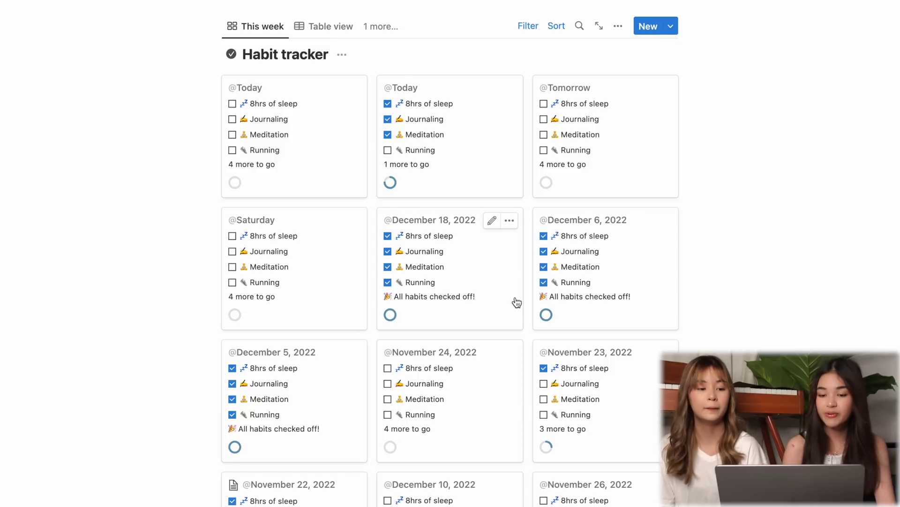
scroll(516, 301, "down", 8)
scroll(517, 302, "up", 5)
scroll(517, 302, "down", 9)
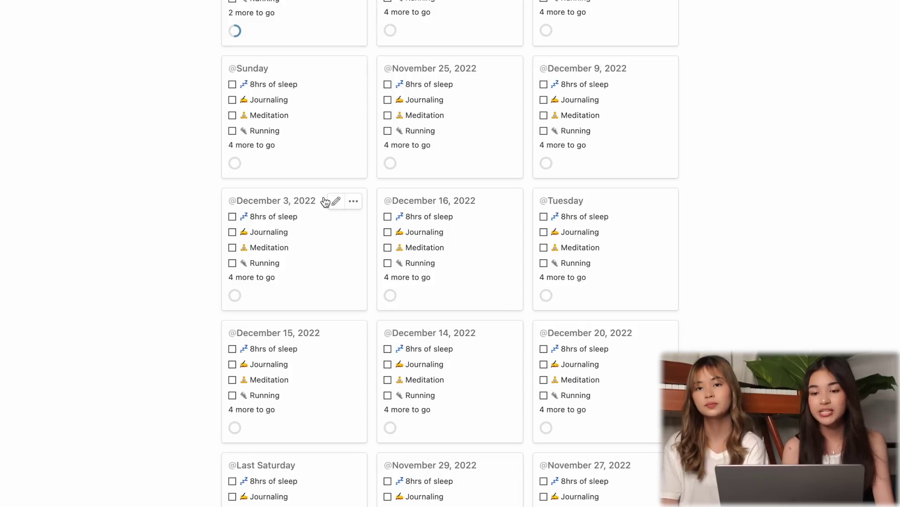
scroll(325, 202, "up", 10)
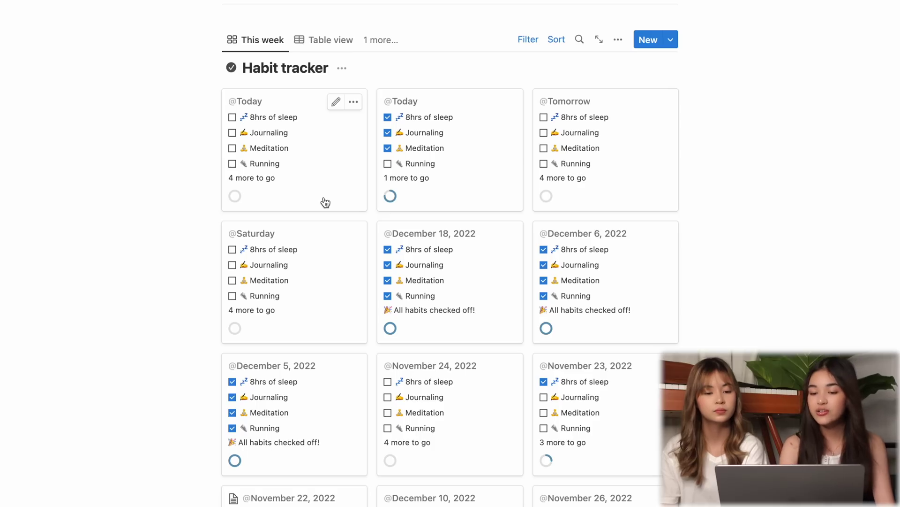
Change the second Today habit card's date to next Sunday and check off Meditation on the remaining Today card.
left_click(412, 102)
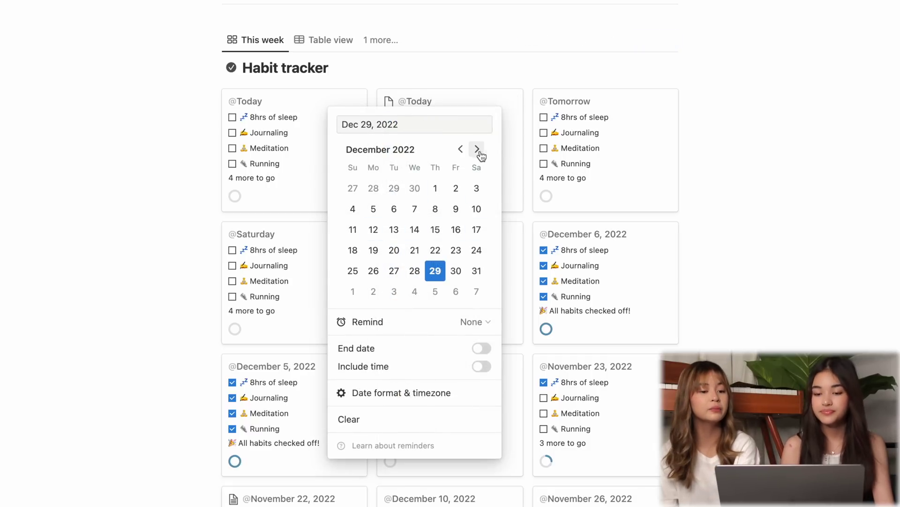
key("Escape")
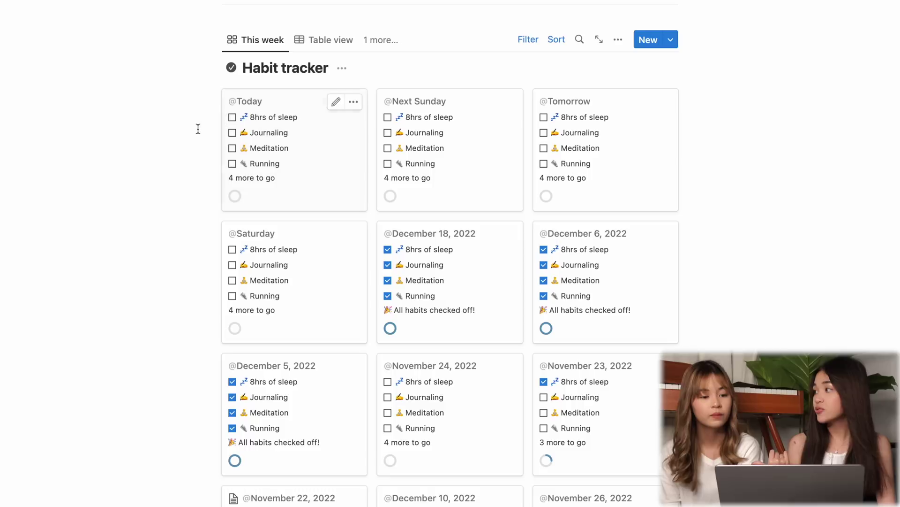
left_click(232, 148)
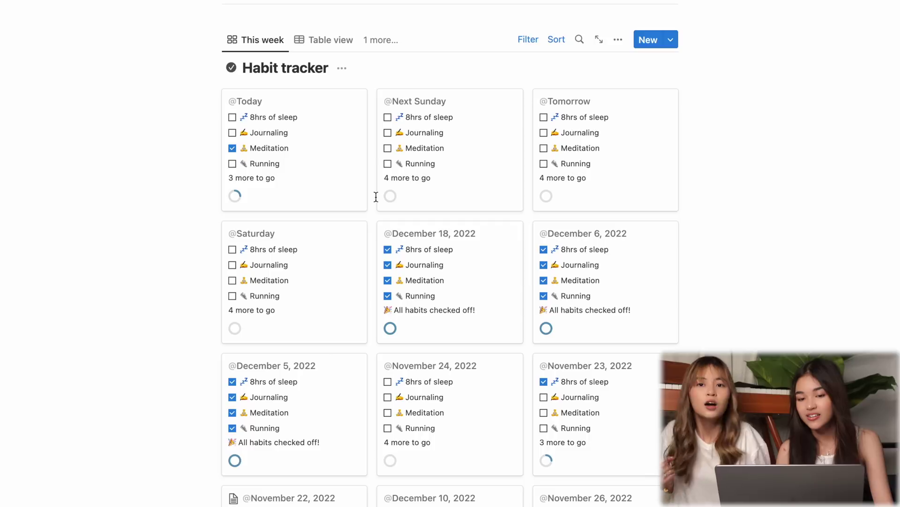
Check off 8hrs of sleep, Journaling, Meditation and Running on the Next Sunday habit card.
left_click(387, 117)
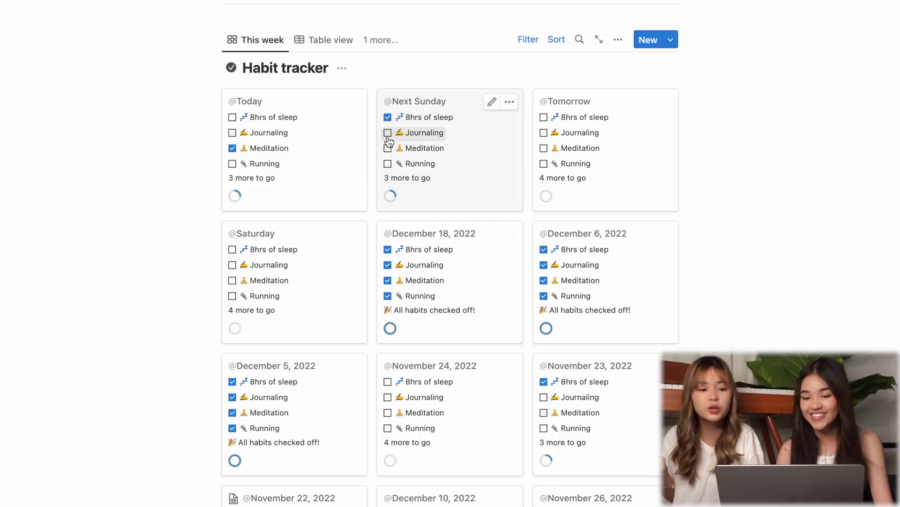
left_click(387, 133)
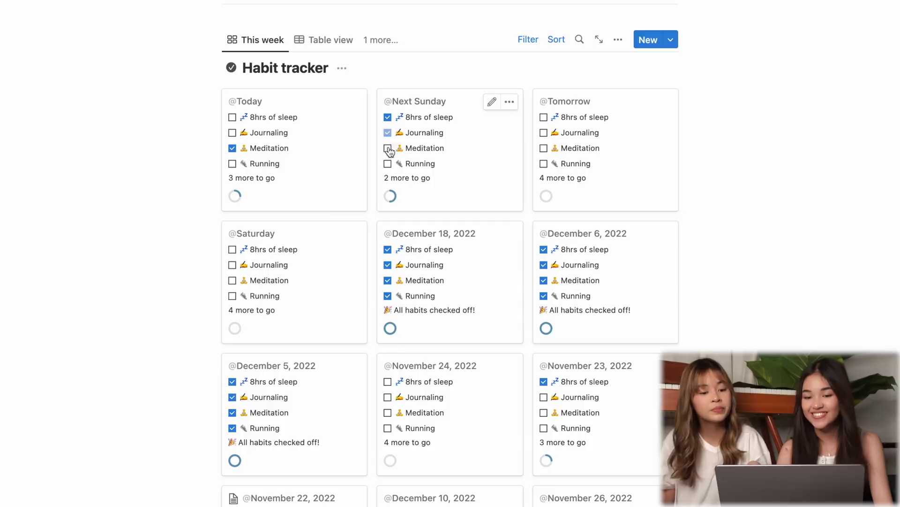
left_click(388, 148)
left_click(387, 163)
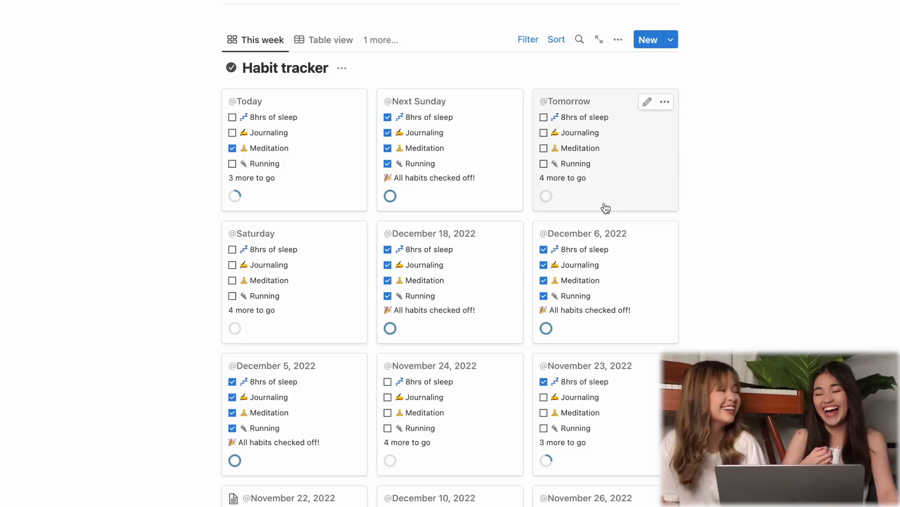
Uncheck all four habits on the Next Sunday habit card.
left_click(388, 164)
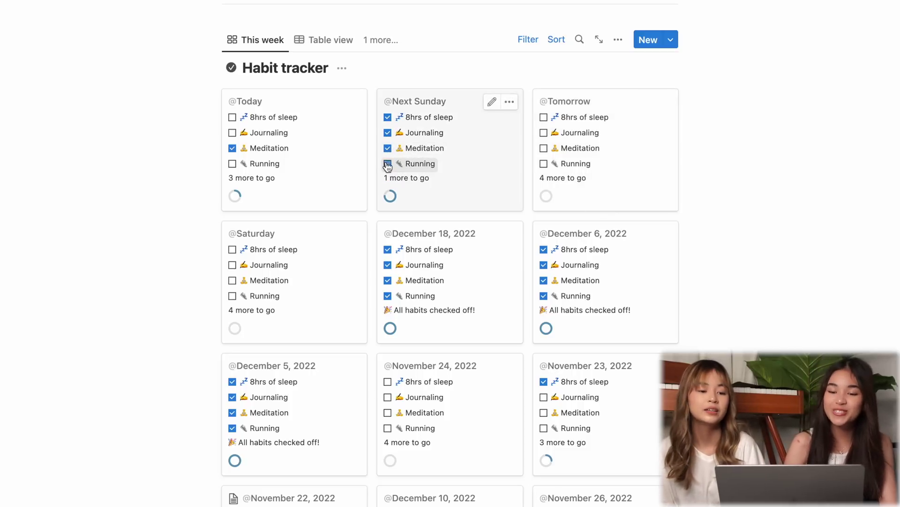
left_click(388, 148)
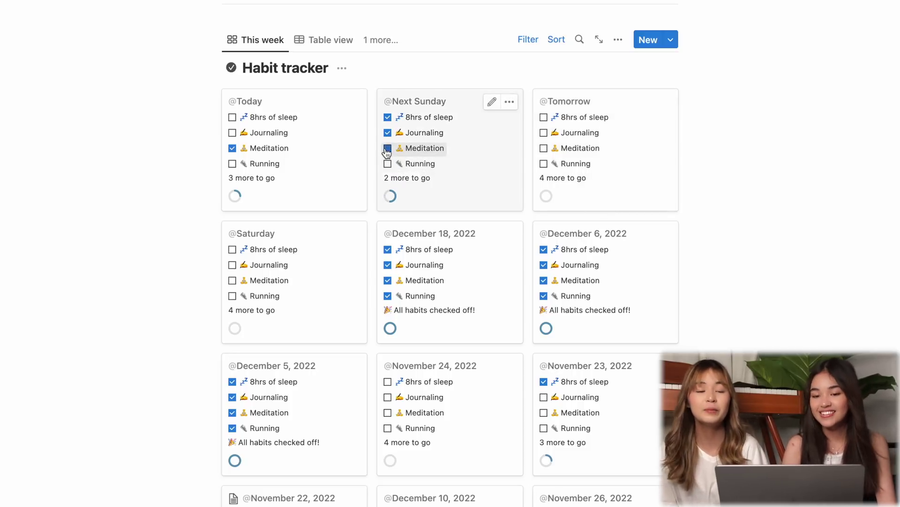
left_click(388, 133)
left_click(387, 118)
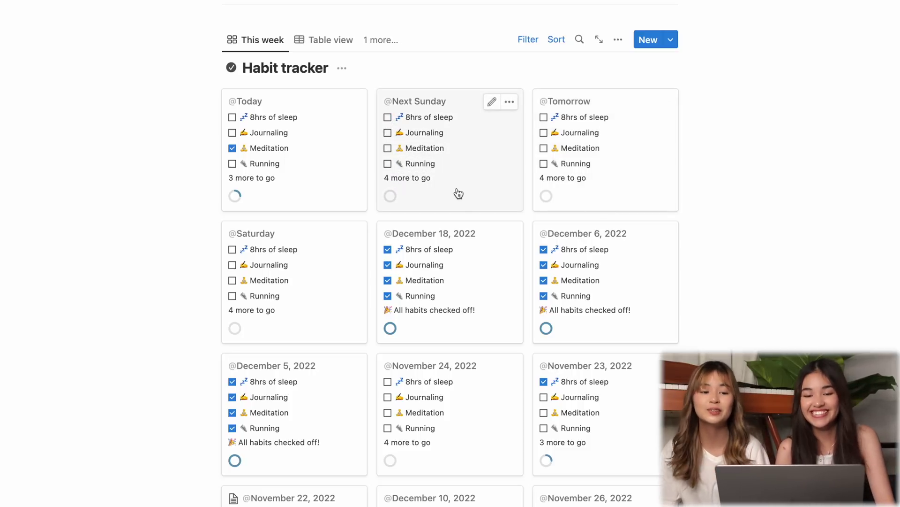
Show the Habit tracker in its table view and look over the dated rows.
scroll(454, 251, "down", 1)
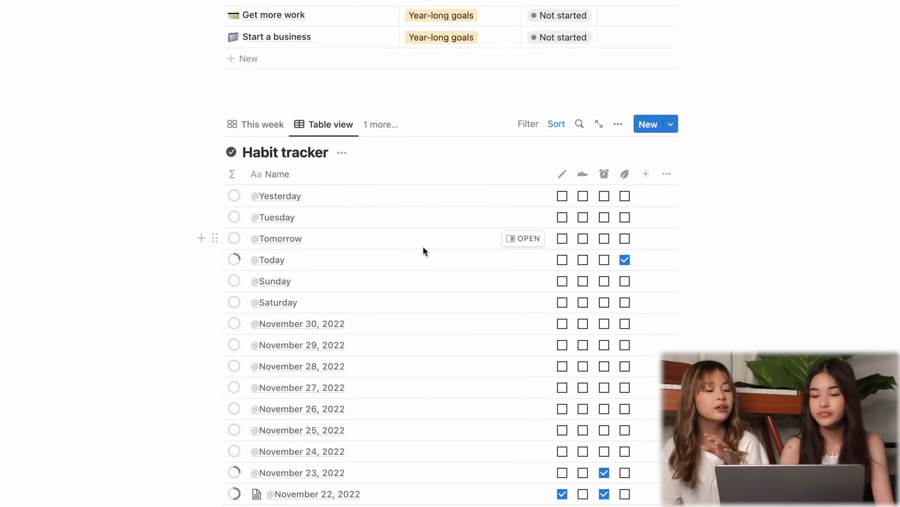
scroll(423, 246, "down", 3)
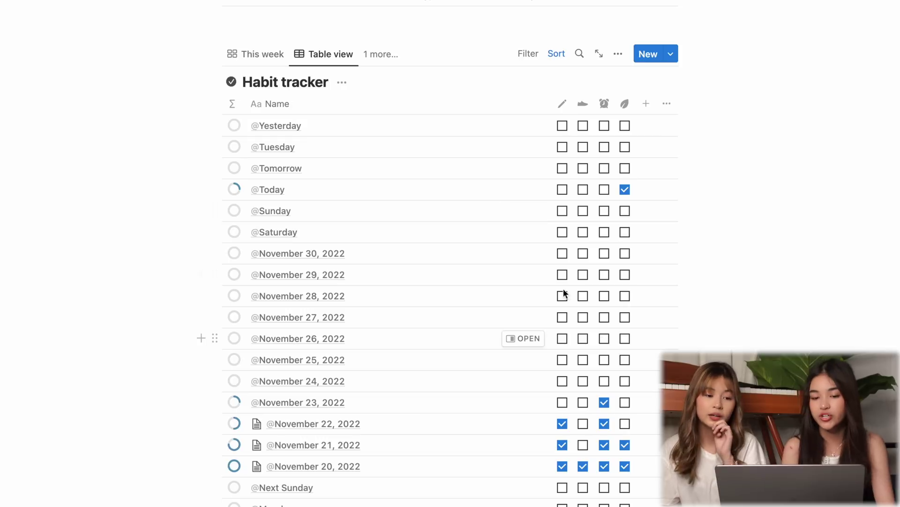
Return the Habit tracker to This week view; check all habits for November 24 and Journaling and Meditation for November 23.
left_click(272, 55)
scroll(413, 317, "down", 5)
left_click(543, 407)
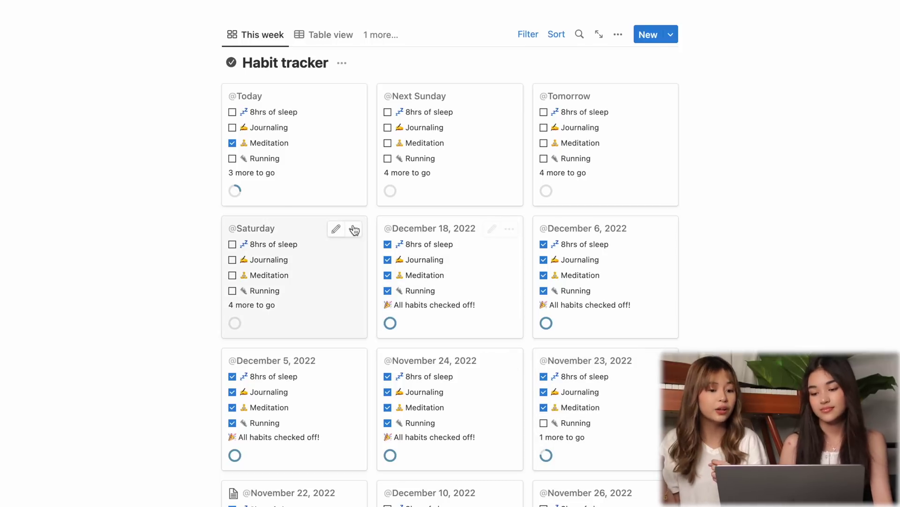
scroll(527, 255, "down", 1)
scroll(527, 255, "down", 5)
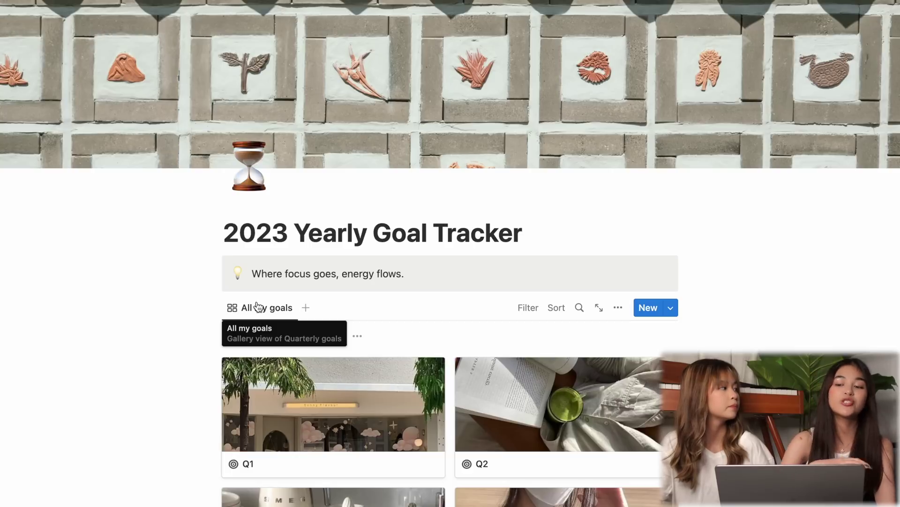
scroll(257, 307, "down", 3)
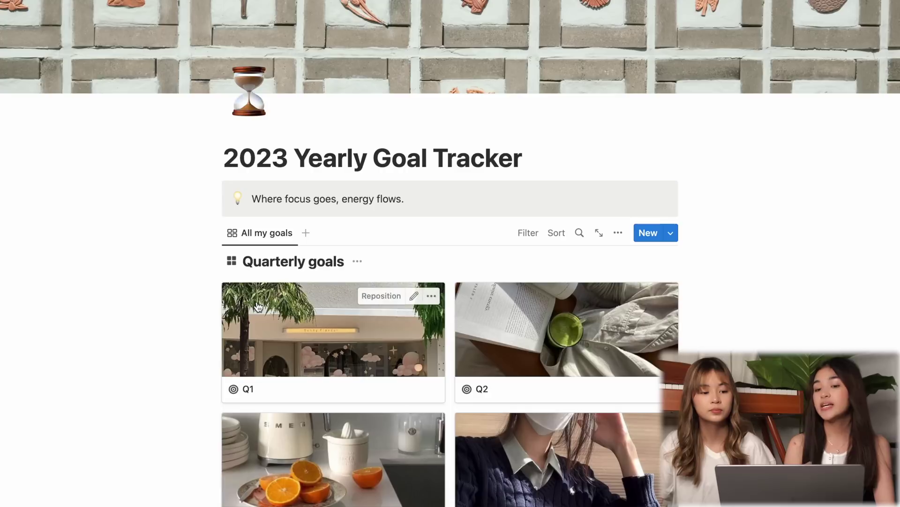